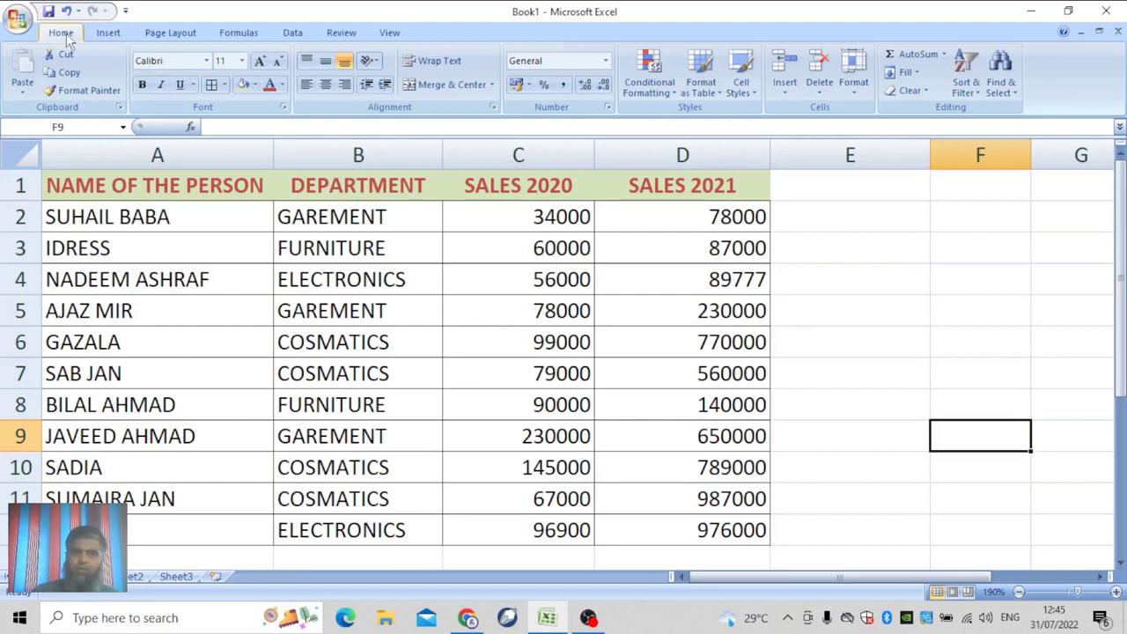
# On the Insert tab, select cell C6 in the sales data and open the PivotTable dropdown
pyautogui.click(107, 32)
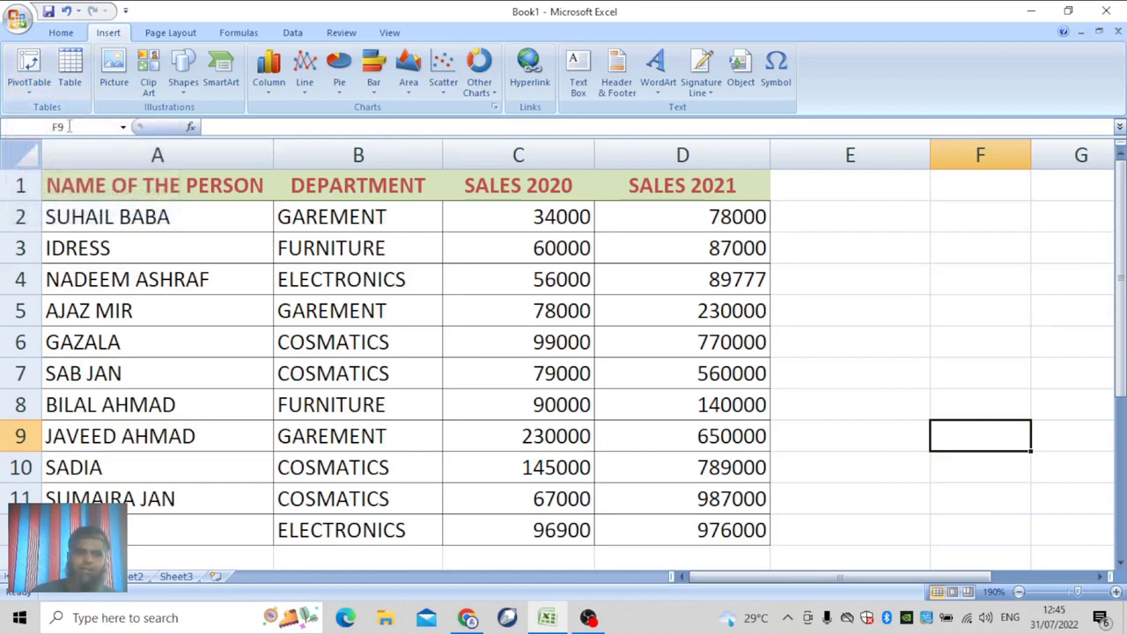
pyautogui.click(67, 36)
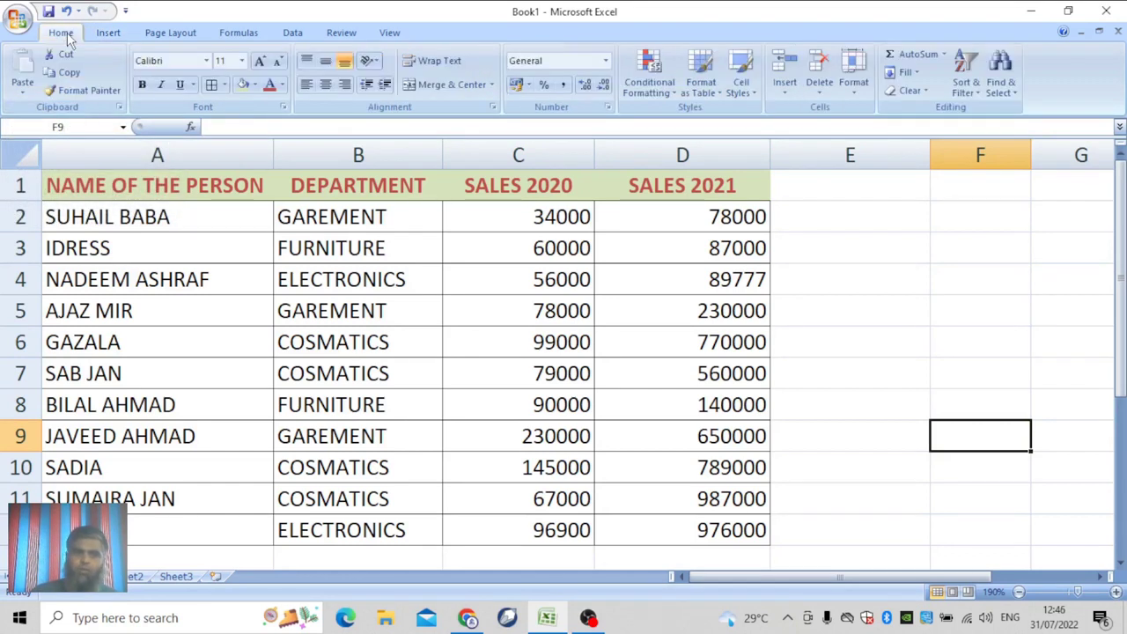
pyautogui.click(106, 36)
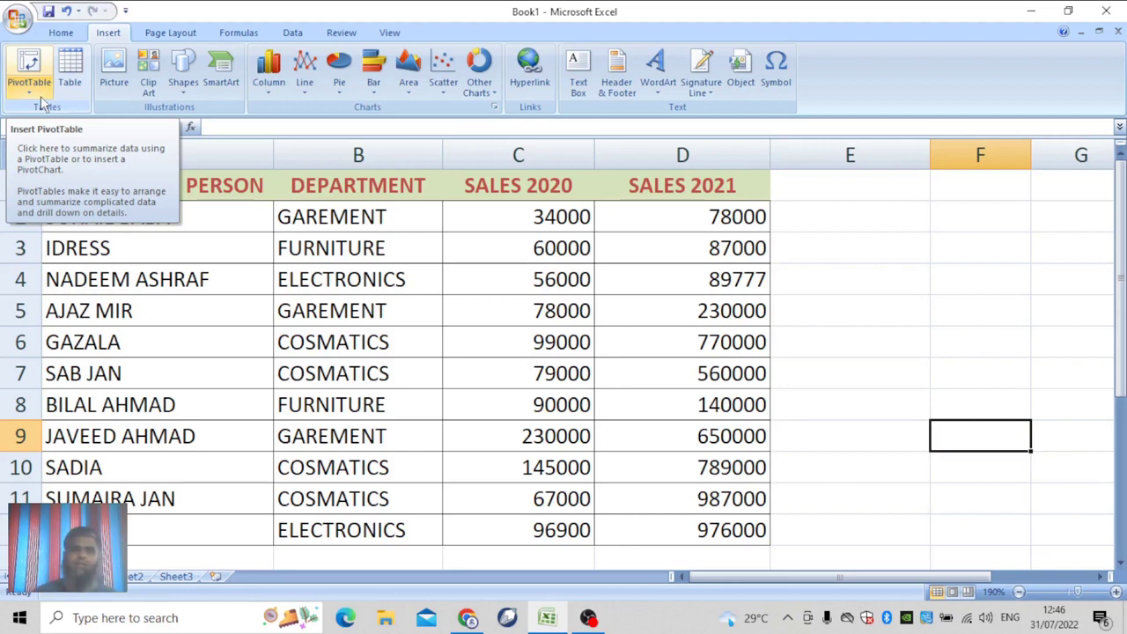
pyautogui.click(174, 268)
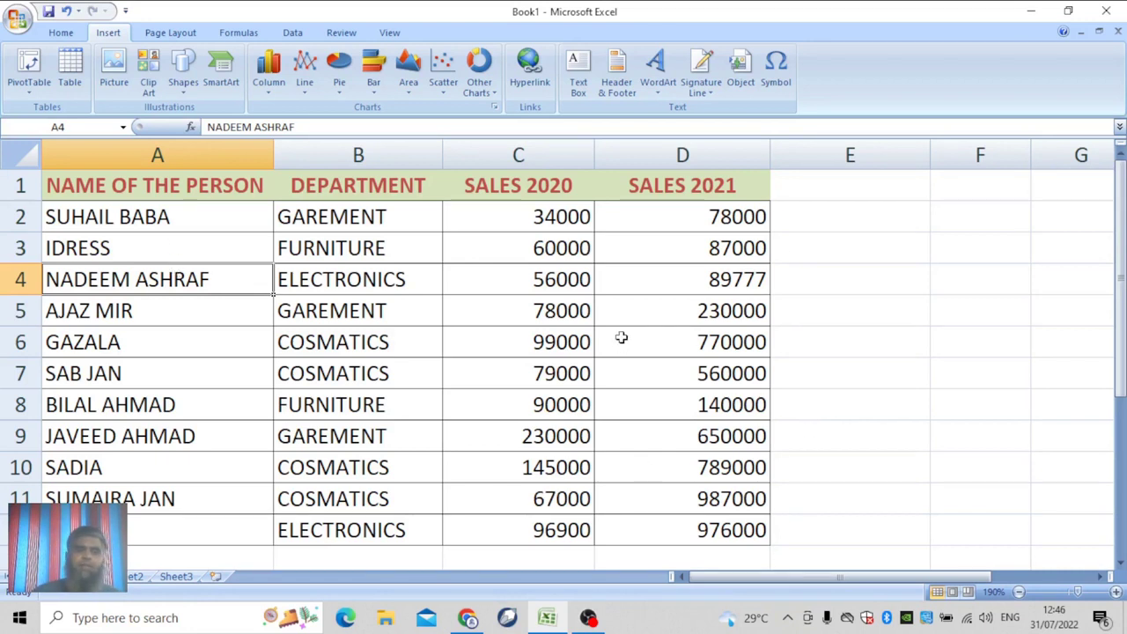
pyautogui.click(479, 343)
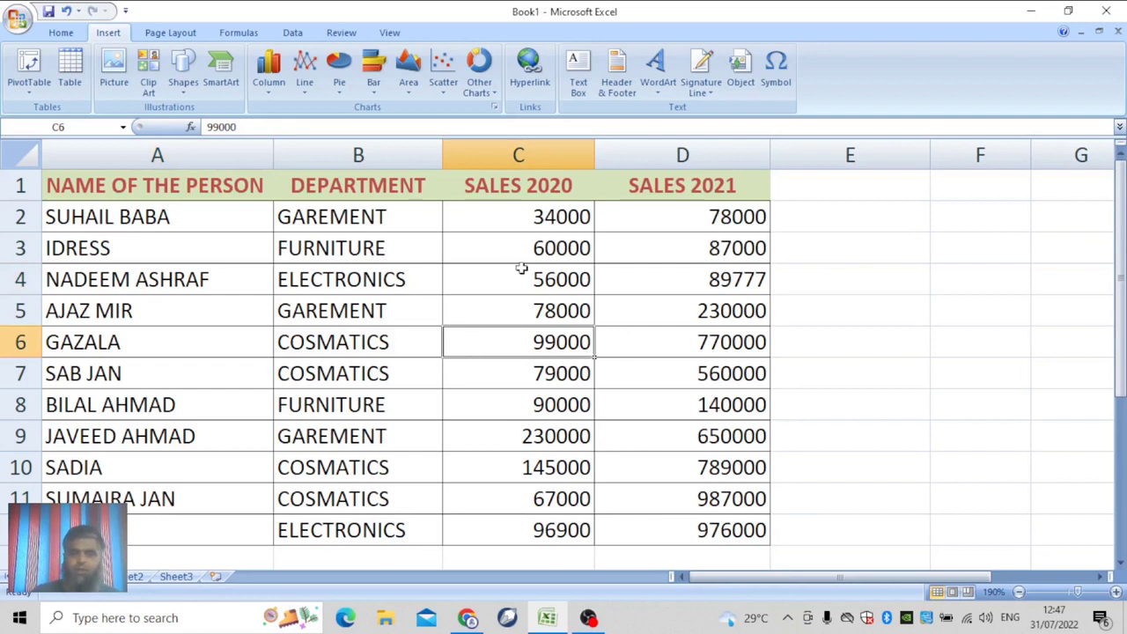
pyautogui.click(471, 316)
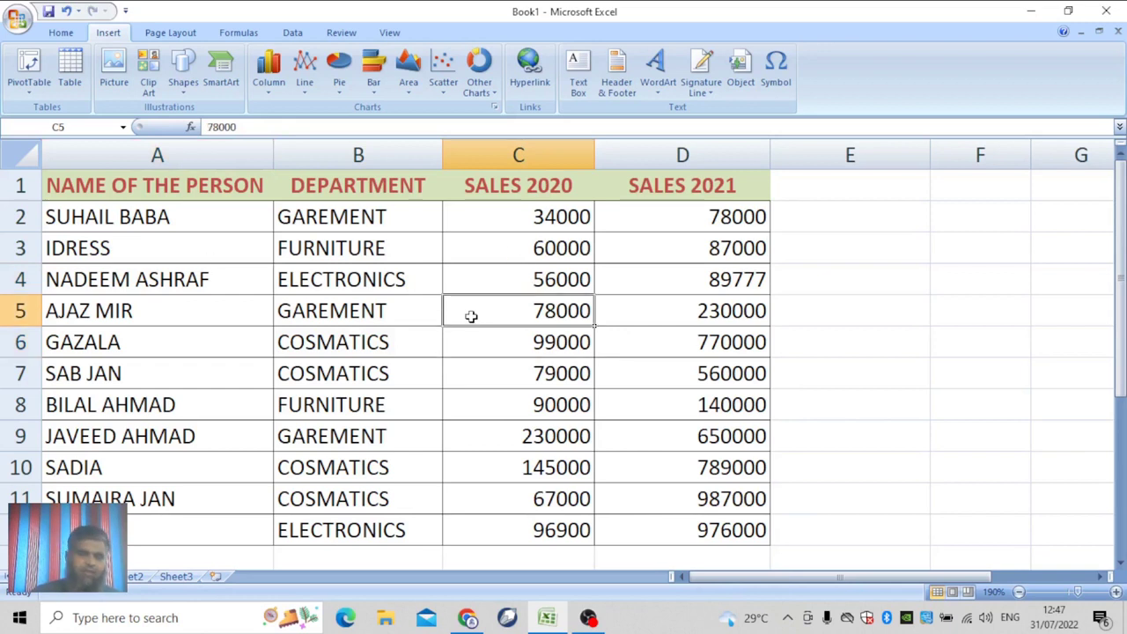
pyautogui.click(473, 349)
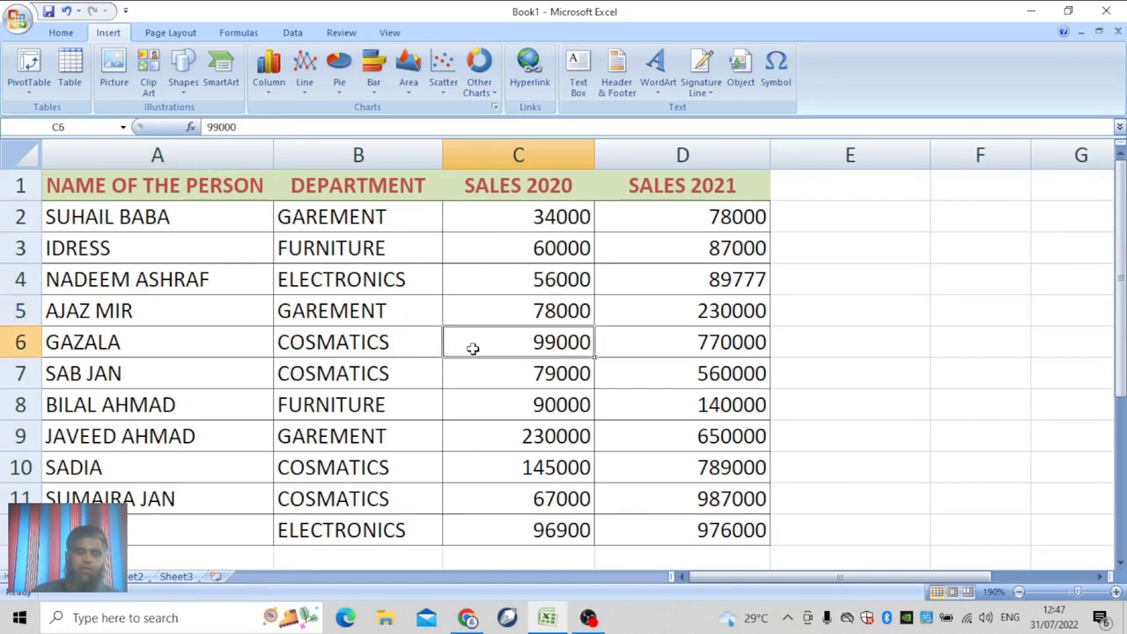
pyautogui.click(29, 85)
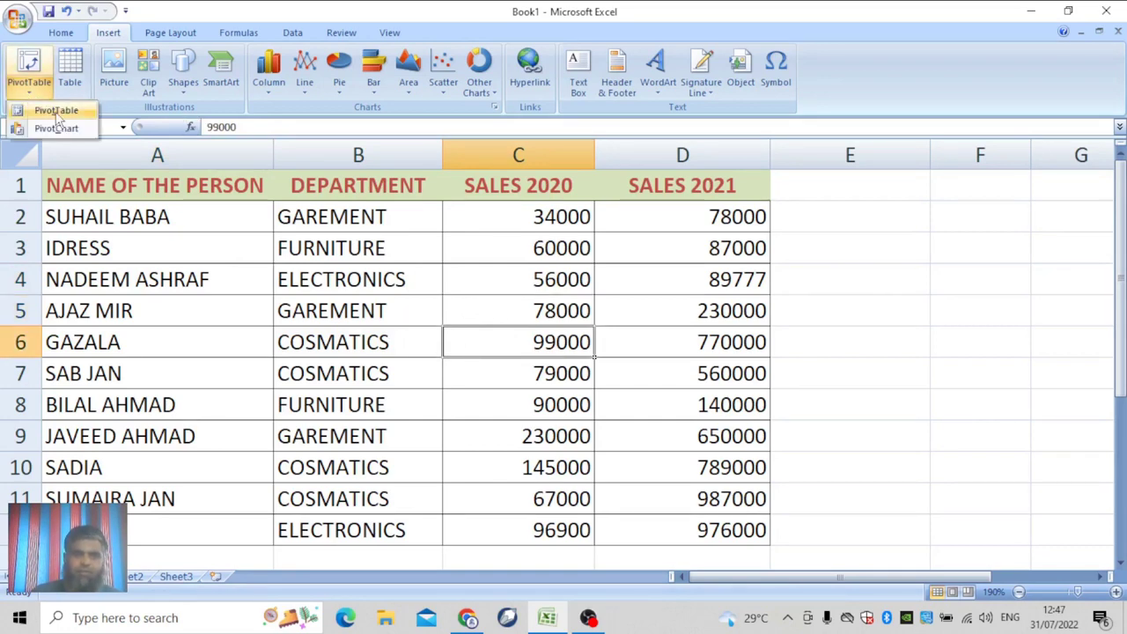
# Create a PivotTable from Sheet1!$A$1:$D$12 on a new worksheet
pyautogui.click(56, 112)
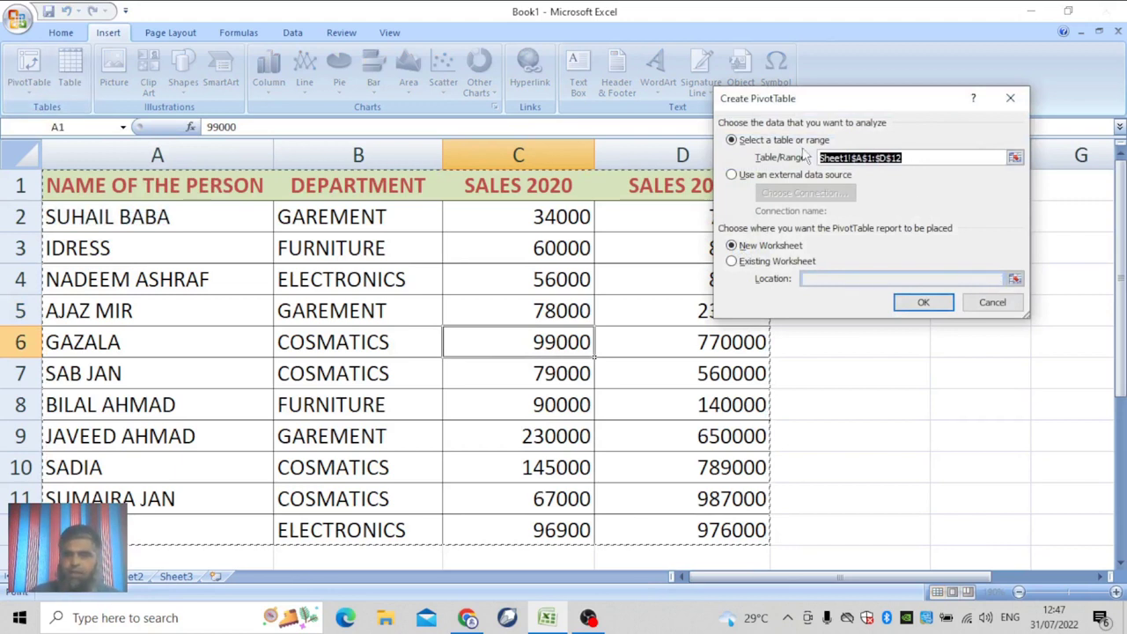
pyautogui.moveTo(797, 101); pyautogui.dragTo(940, 94)
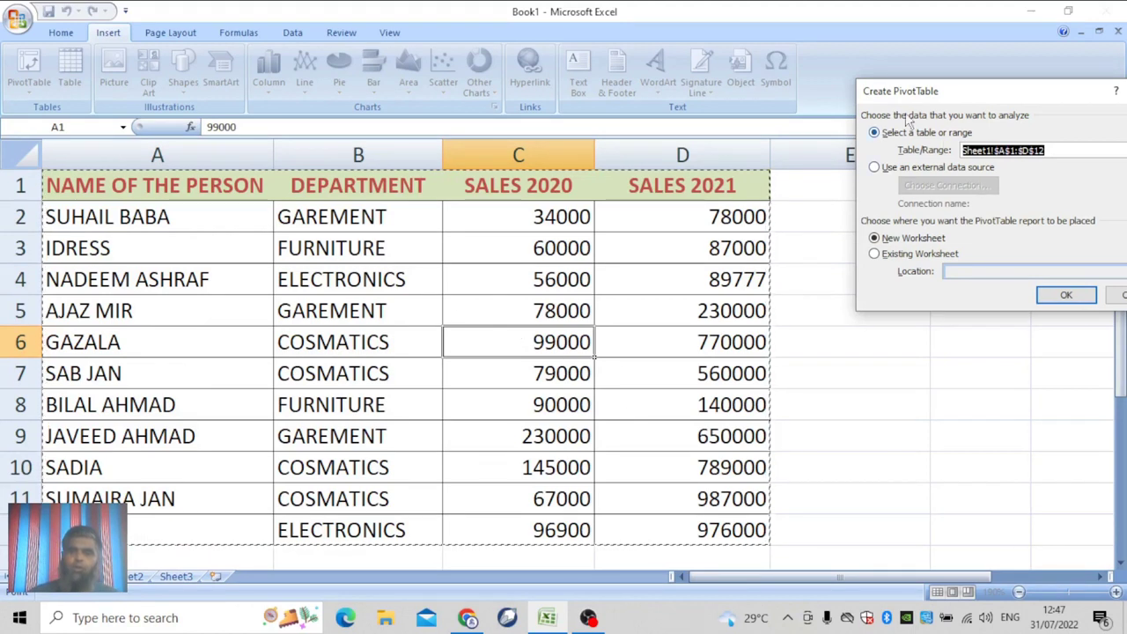
pyautogui.moveTo(925, 98); pyautogui.dragTo(817, 79)
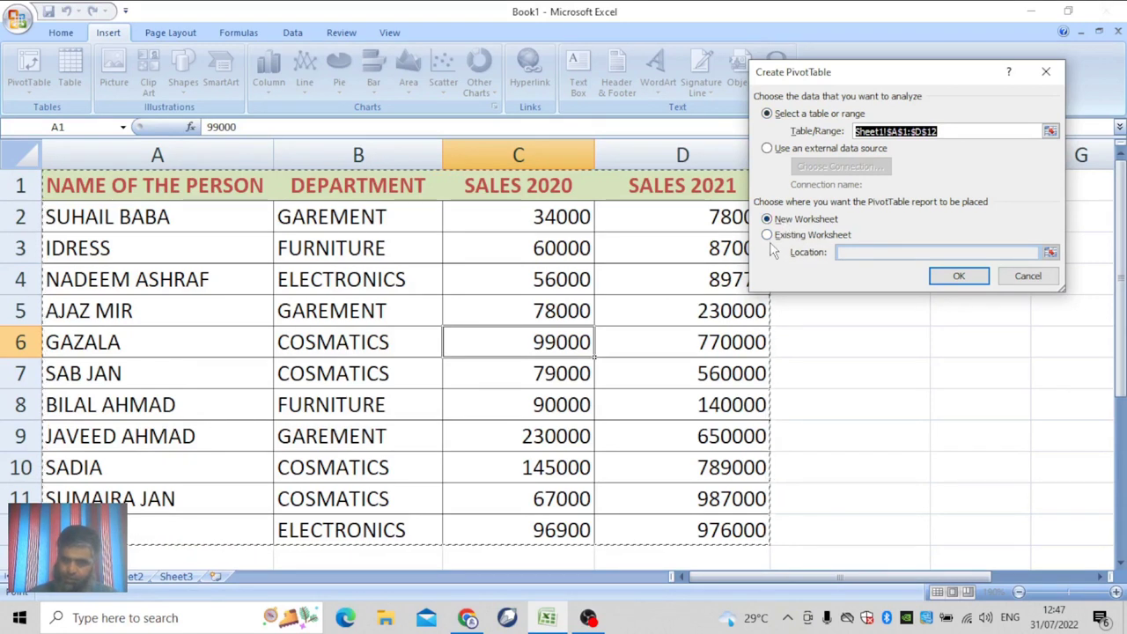
pyautogui.click(767, 234)
pyautogui.click(767, 219)
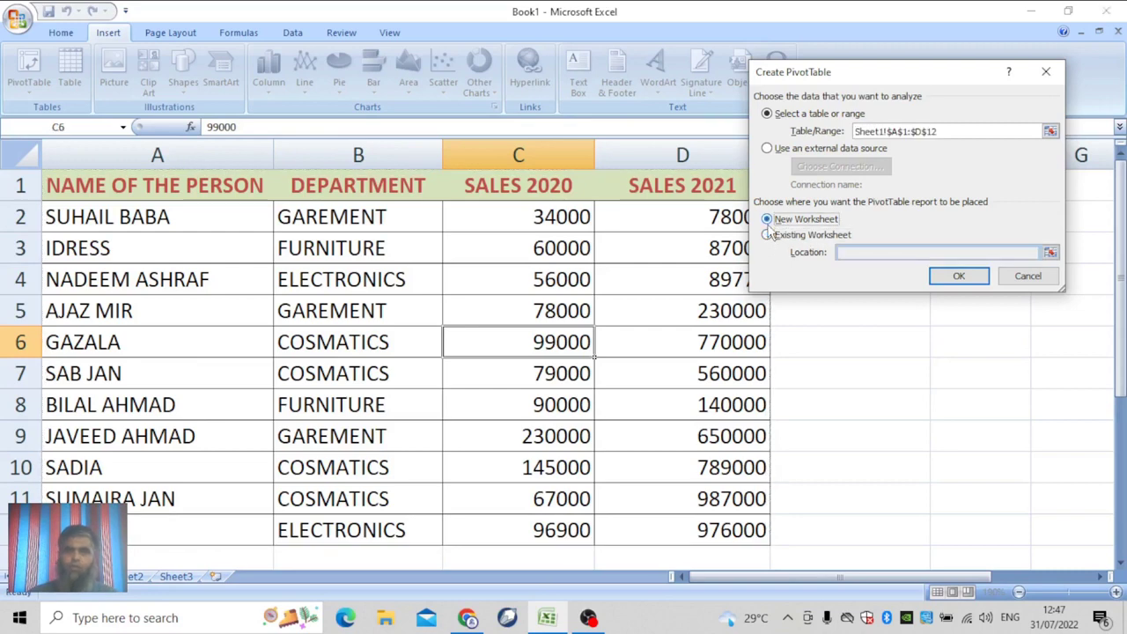
pyautogui.click(962, 276)
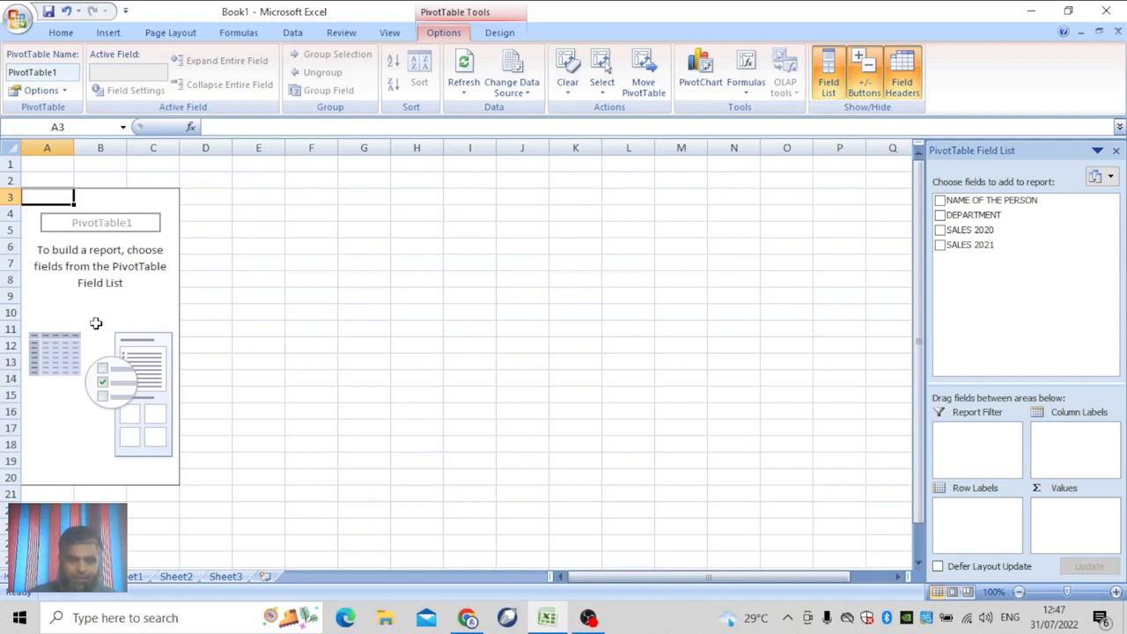
pyautogui.click(136, 580)
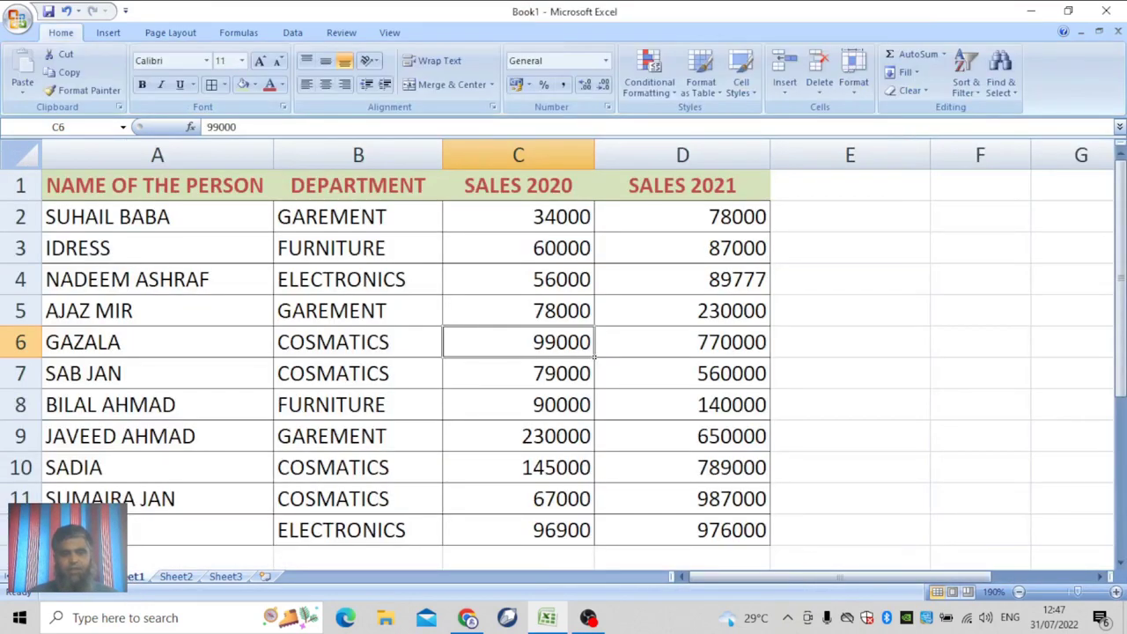
pyautogui.hotkey('ctrl', 'pageup')
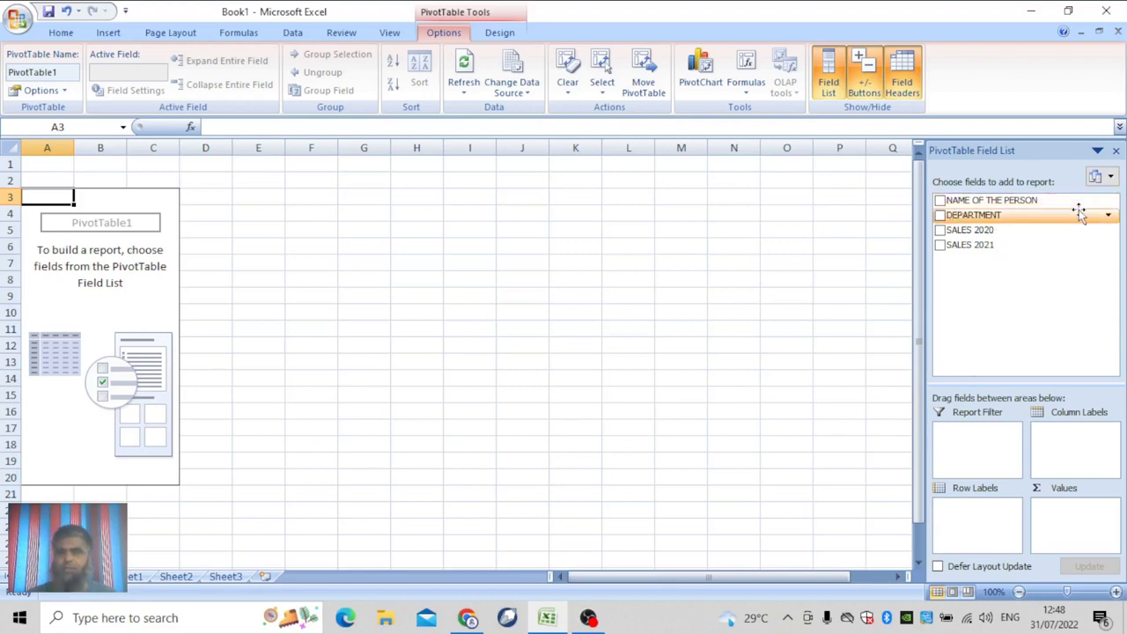
pyautogui.click(137, 576)
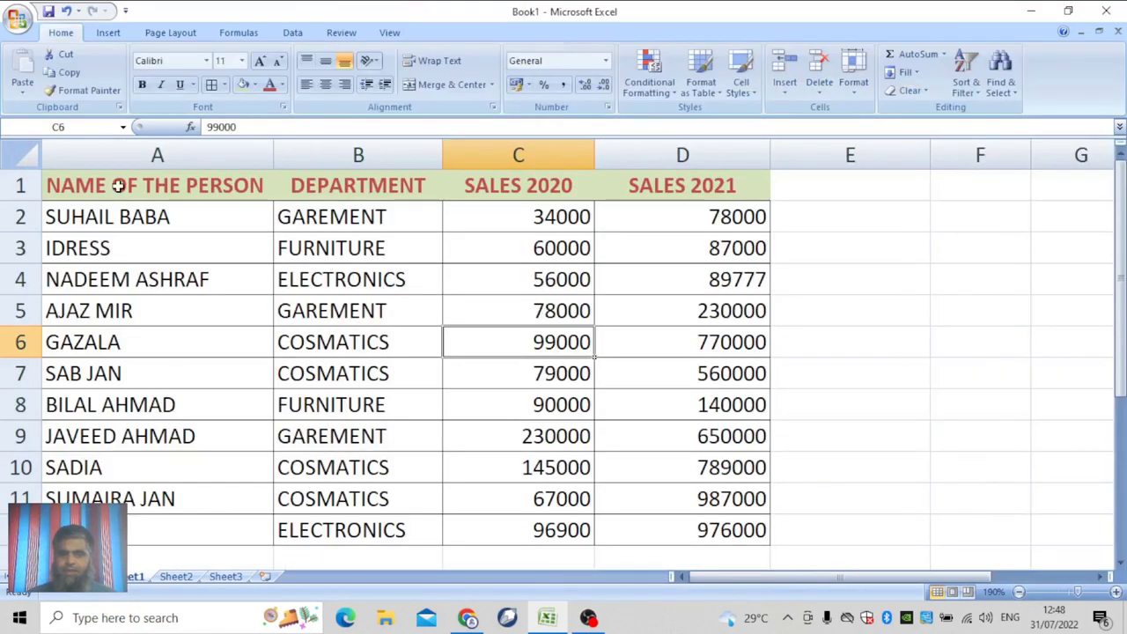
pyautogui.click(88, 576)
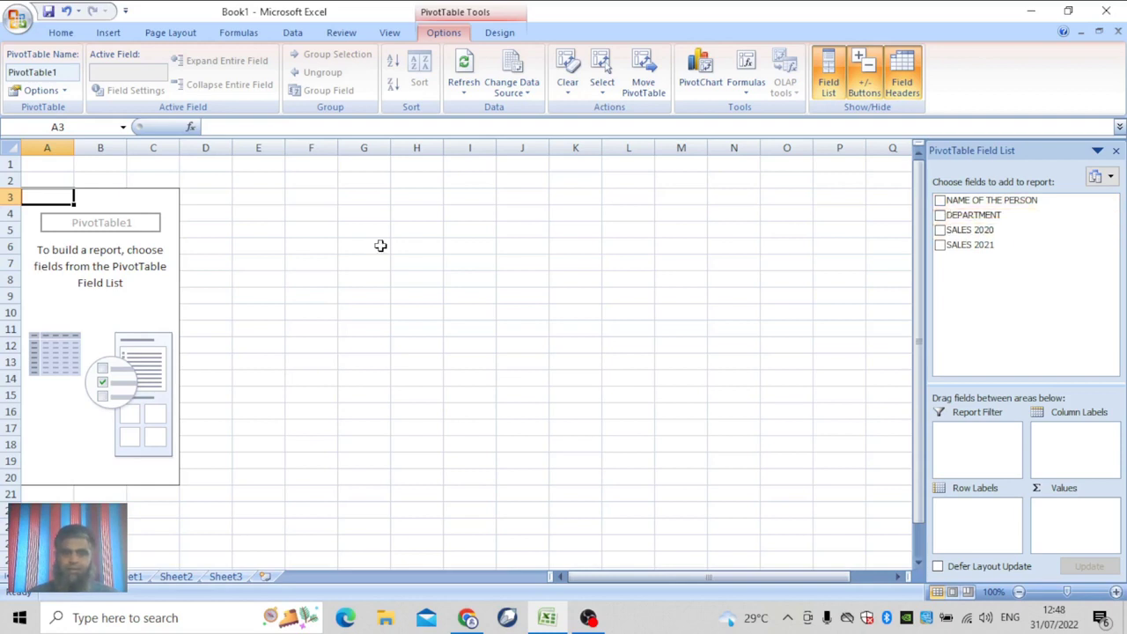
# Add NAME OF THE PERSON and DEPARTMENT as row labels and SALES 2020 as summed values
pyautogui.click(939, 201)
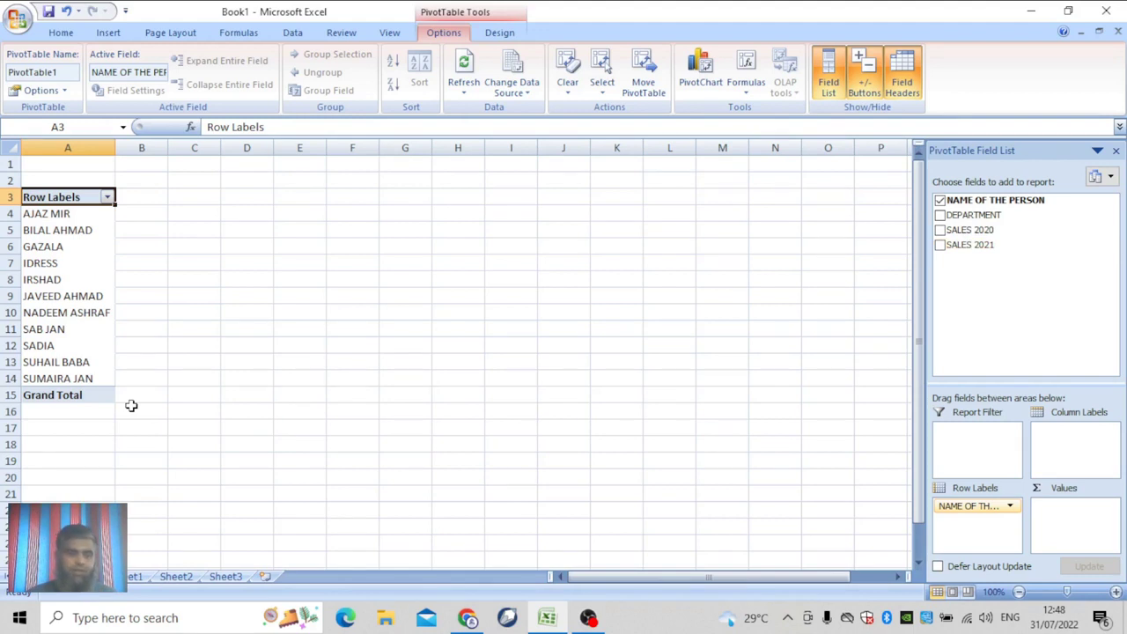
pyautogui.click(944, 217)
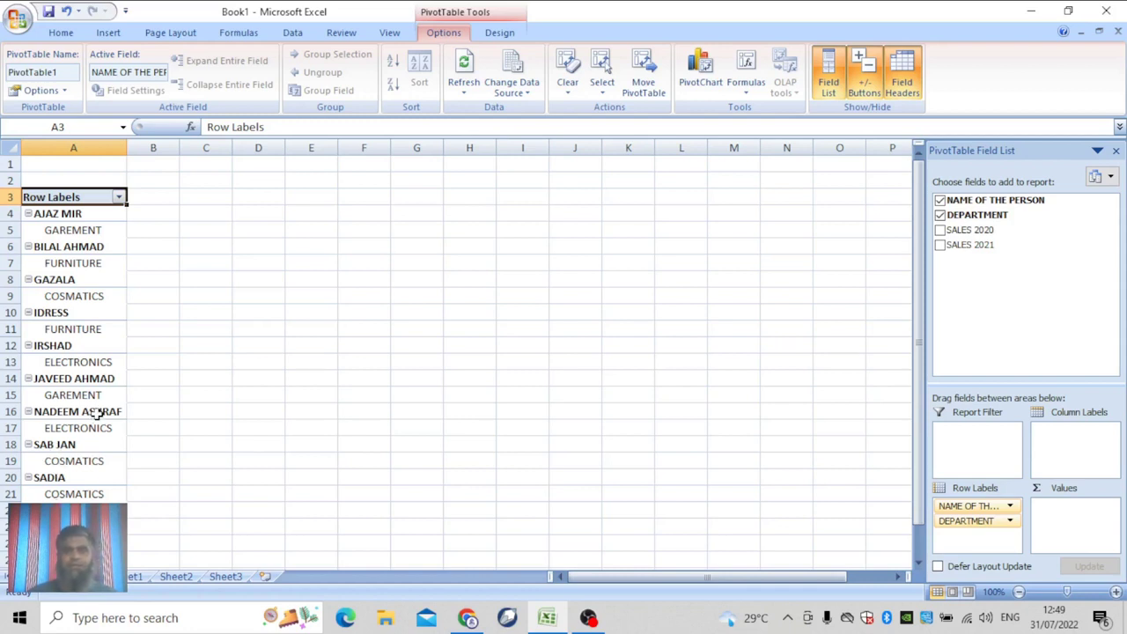
pyautogui.click(939, 229)
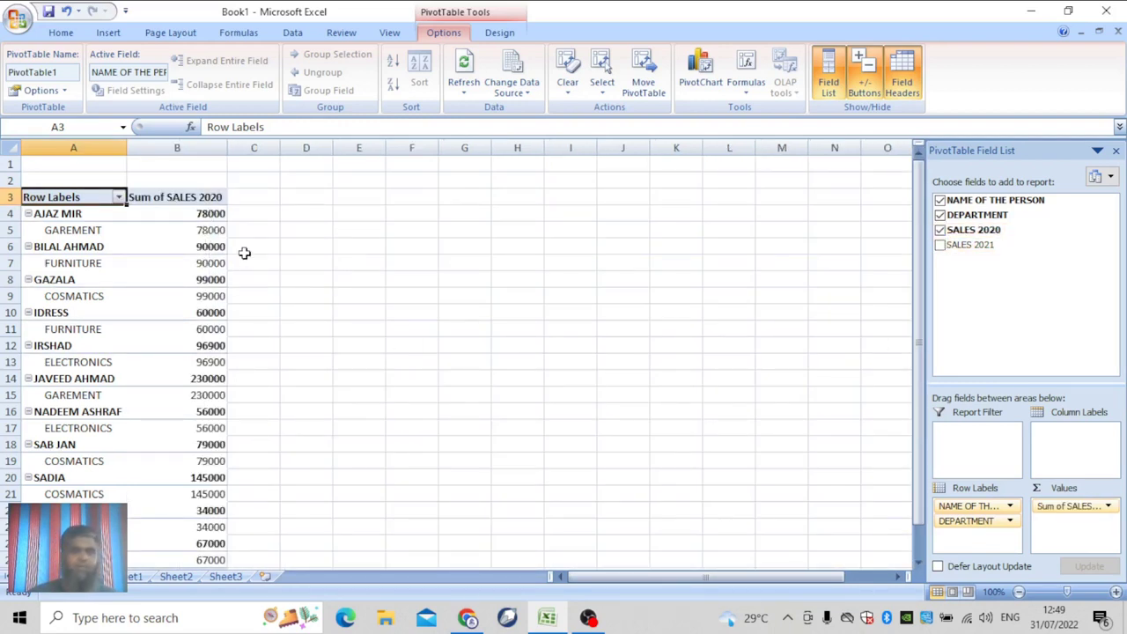
# Add Sum of SALES 2021 as a column, then remove both SALES 2021 and SALES 2020
pyautogui.scroll(-1, 167, 385)
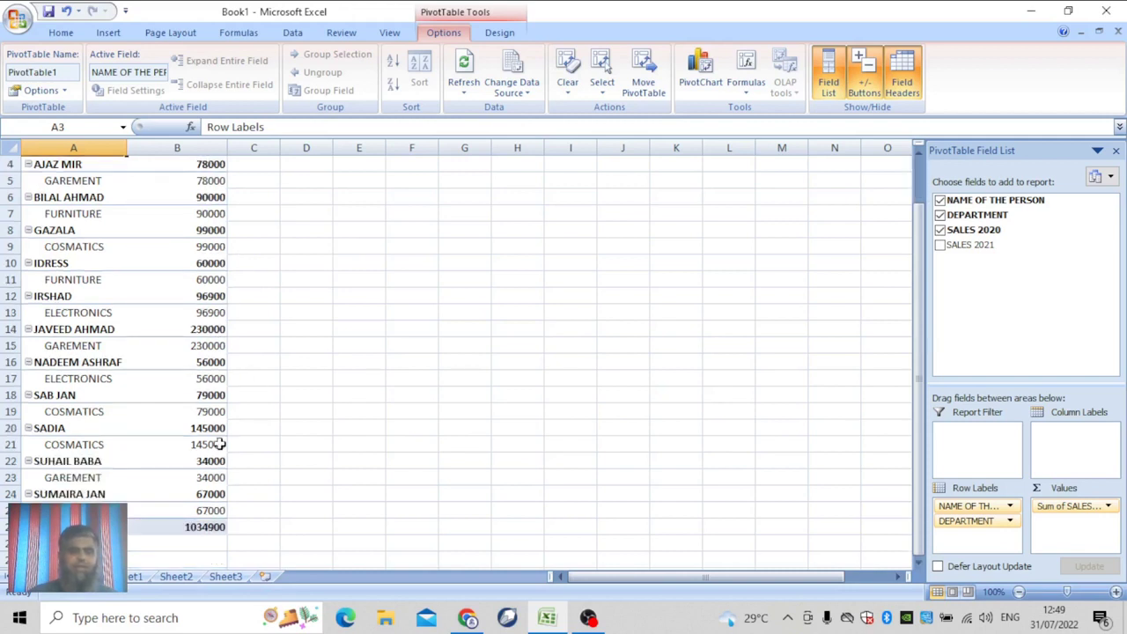
pyautogui.scroll(1, 213, 387)
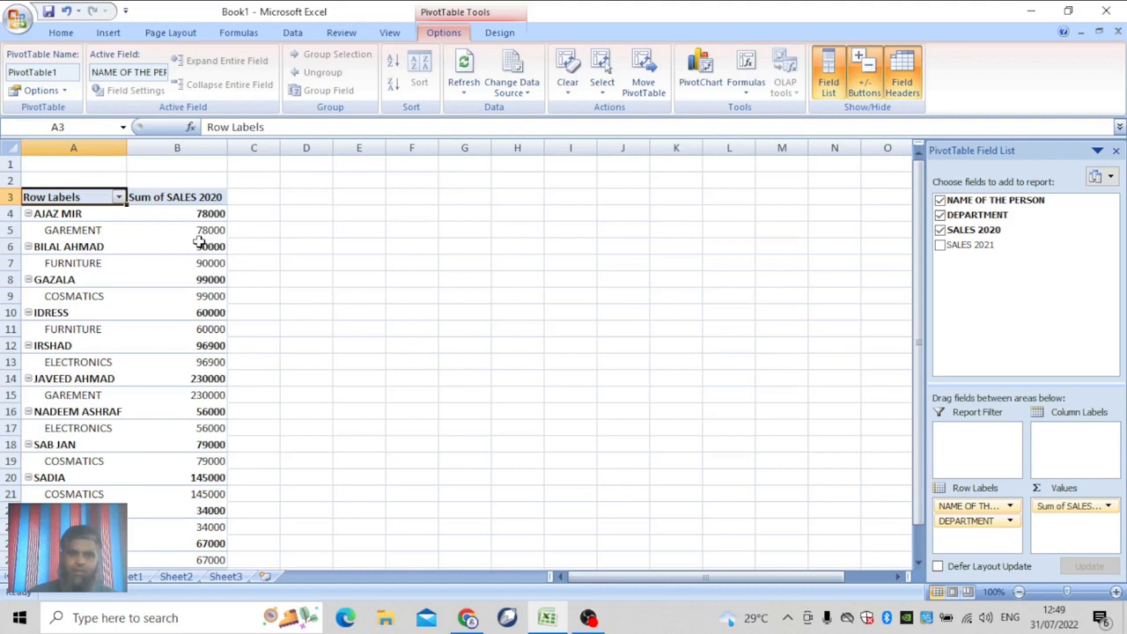
pyautogui.moveTo(969, 245)
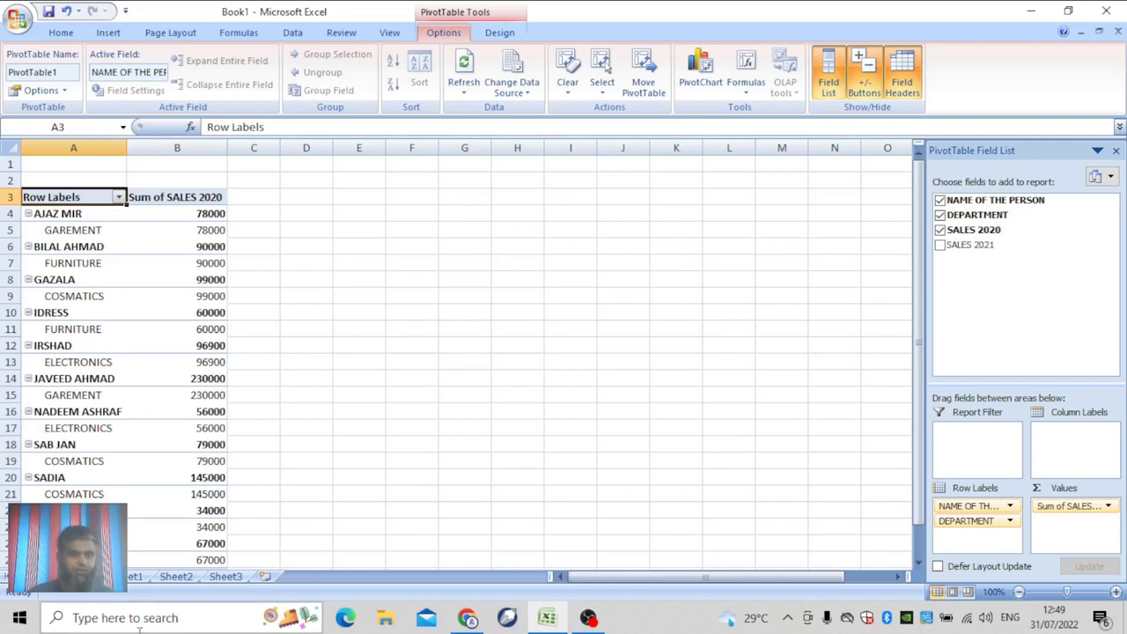
pyautogui.click(939, 245)
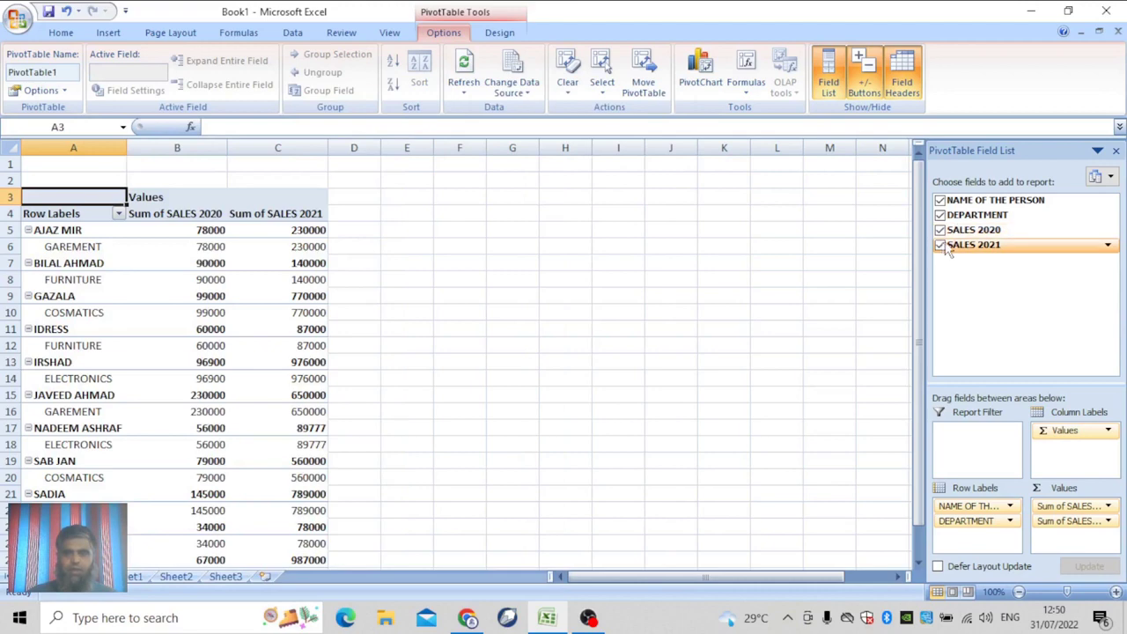
pyautogui.click(940, 244)
pyautogui.click(940, 229)
# Clear the row fields, then add DEPARTMENT first and NAME OF THE PERSON beneath it
pyautogui.click(941, 215)
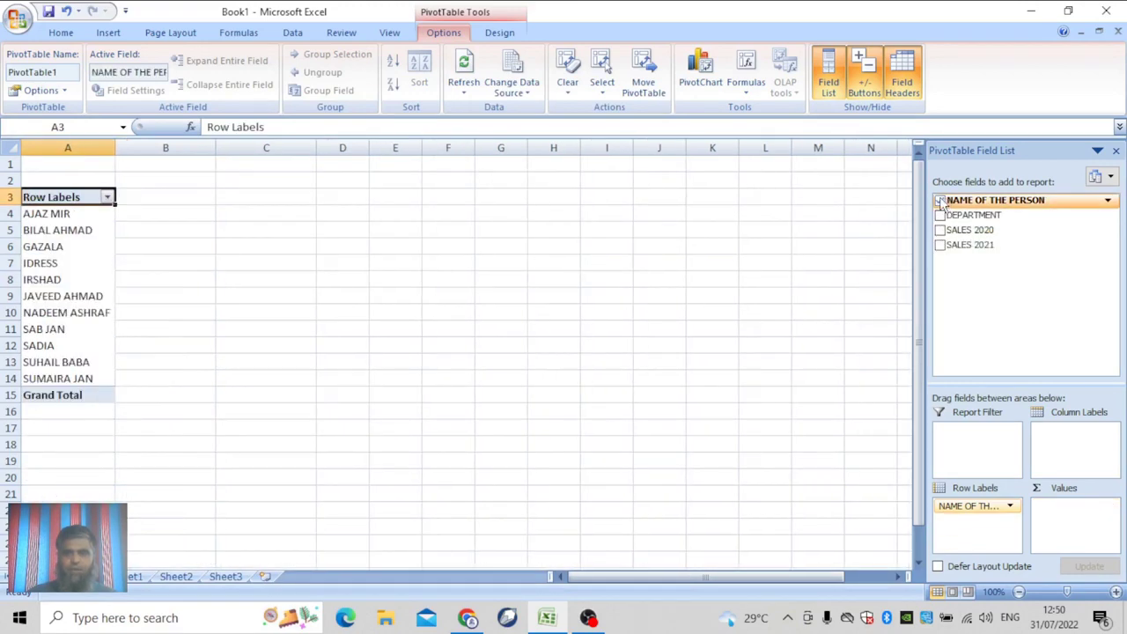
pyautogui.click(940, 201)
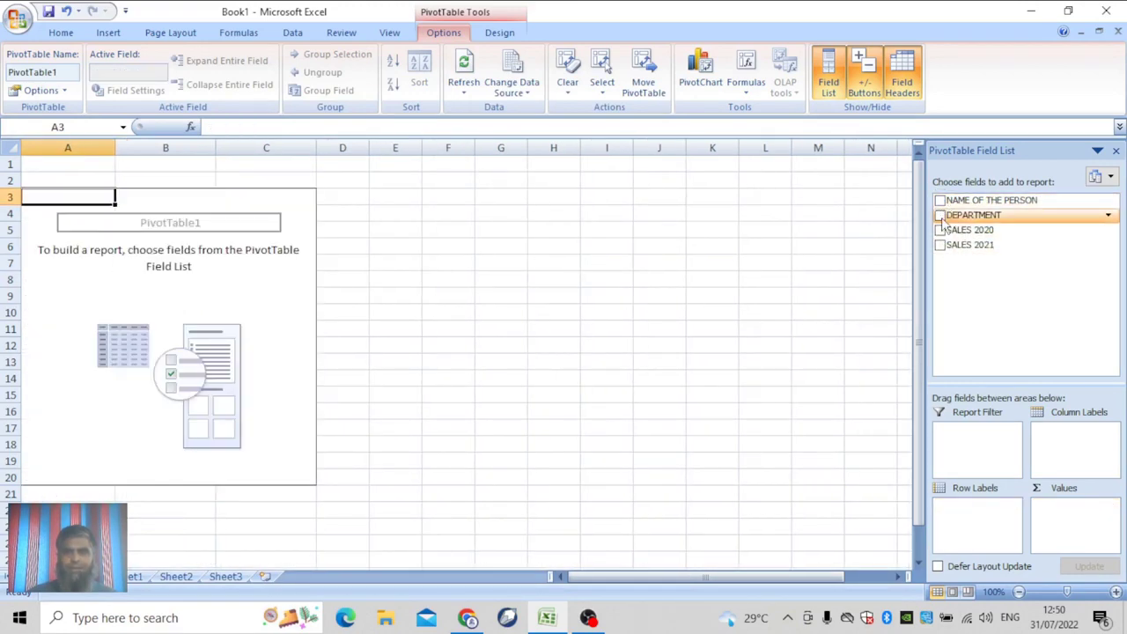
pyautogui.click(941, 215)
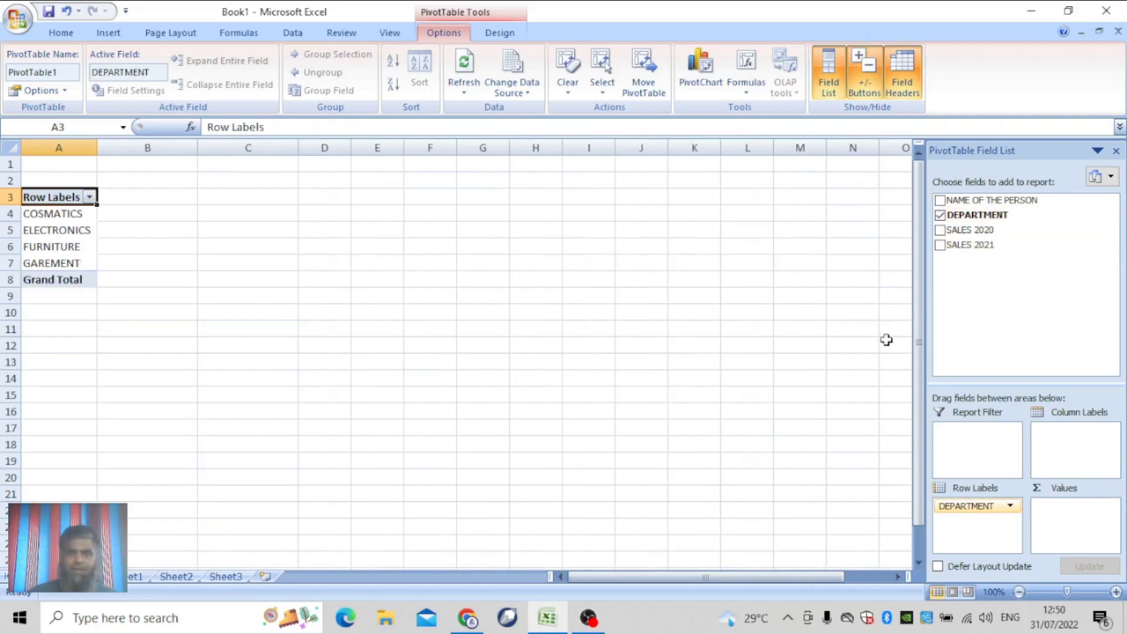
pyautogui.click(940, 201)
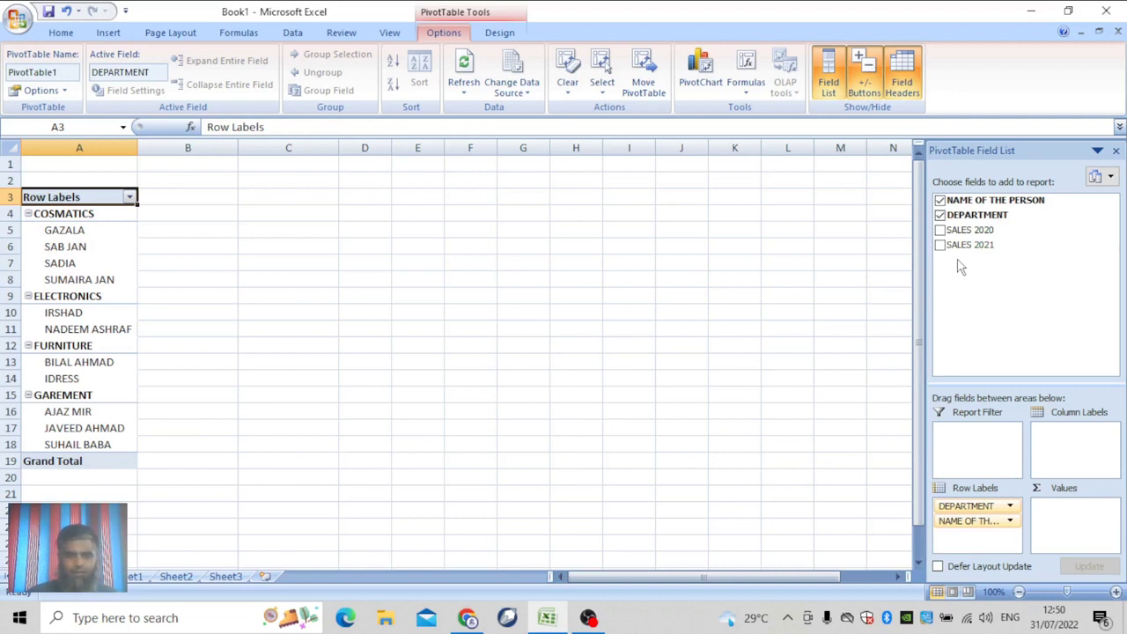
# Add Sum of SALES 2020 and Sum of SALES 2021, giving grand totals 1034900 and 5356777
pyautogui.click(939, 230)
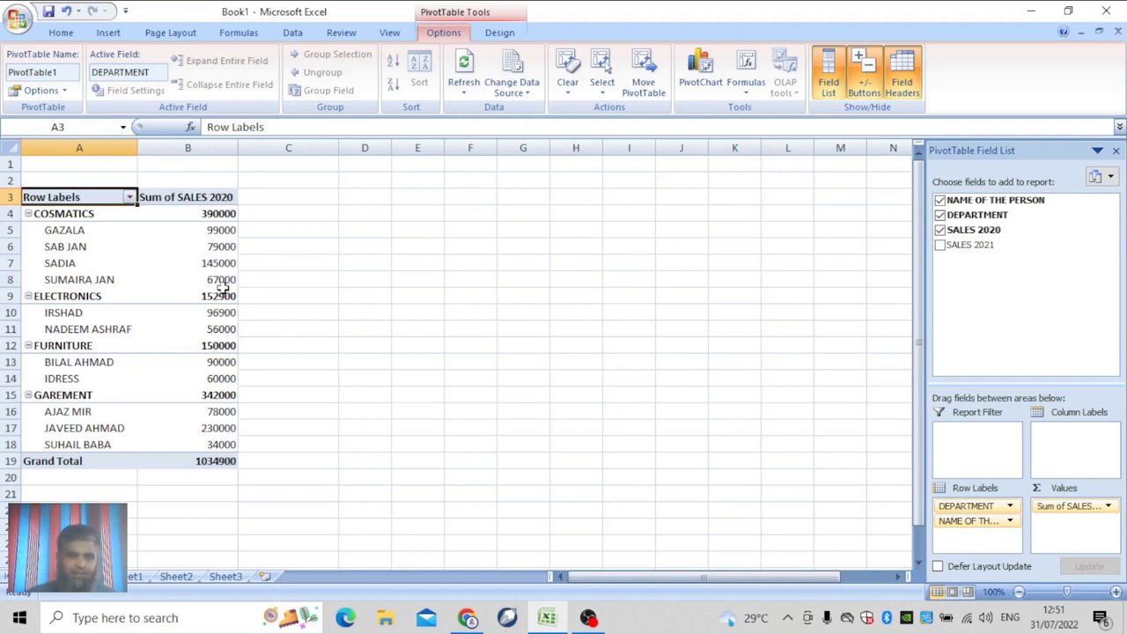
pyautogui.click(945, 247)
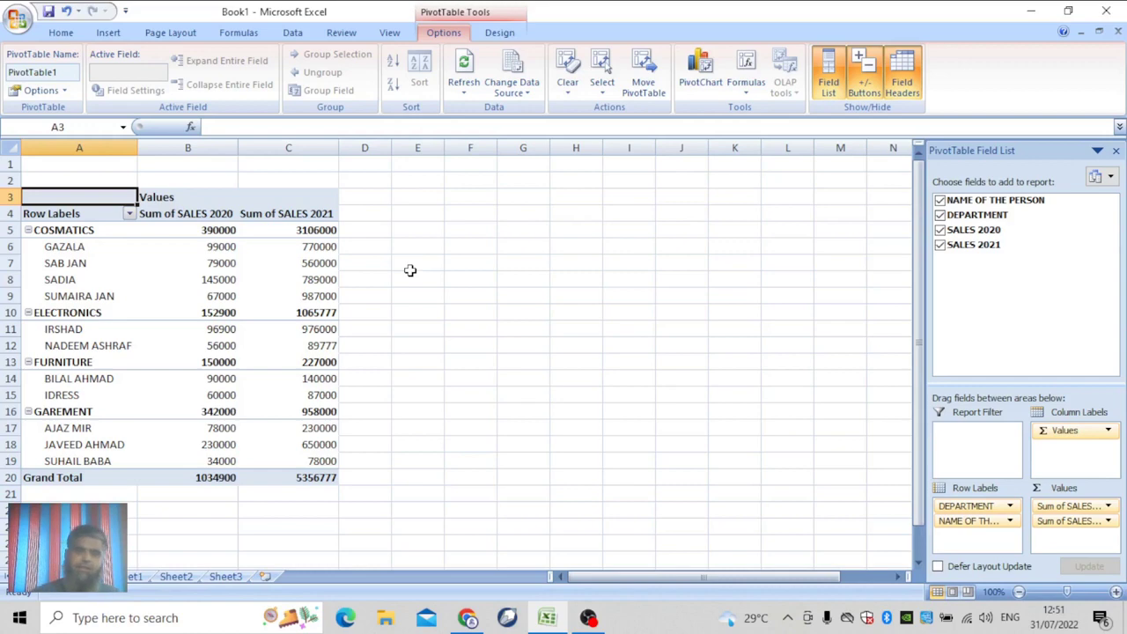
# Uncheck SALES 2021, SALES 2020, DEPARTMENT and NAME OF THE PERSON to empty the PivotTable
pyautogui.click(941, 245)
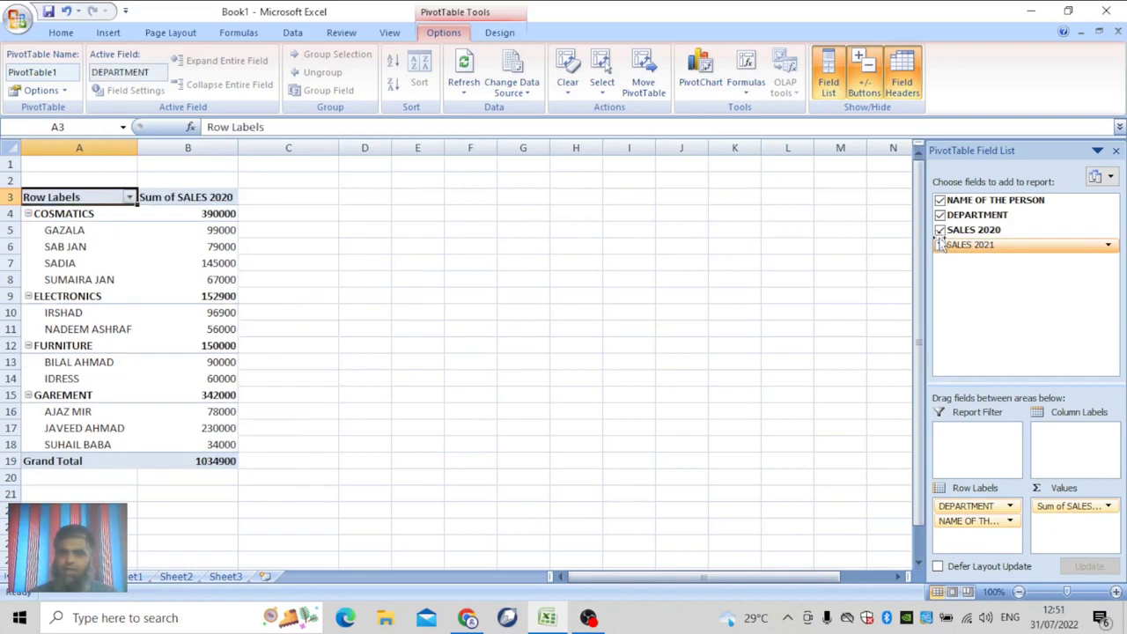
pyautogui.click(941, 230)
pyautogui.click(941, 215)
pyautogui.click(940, 200)
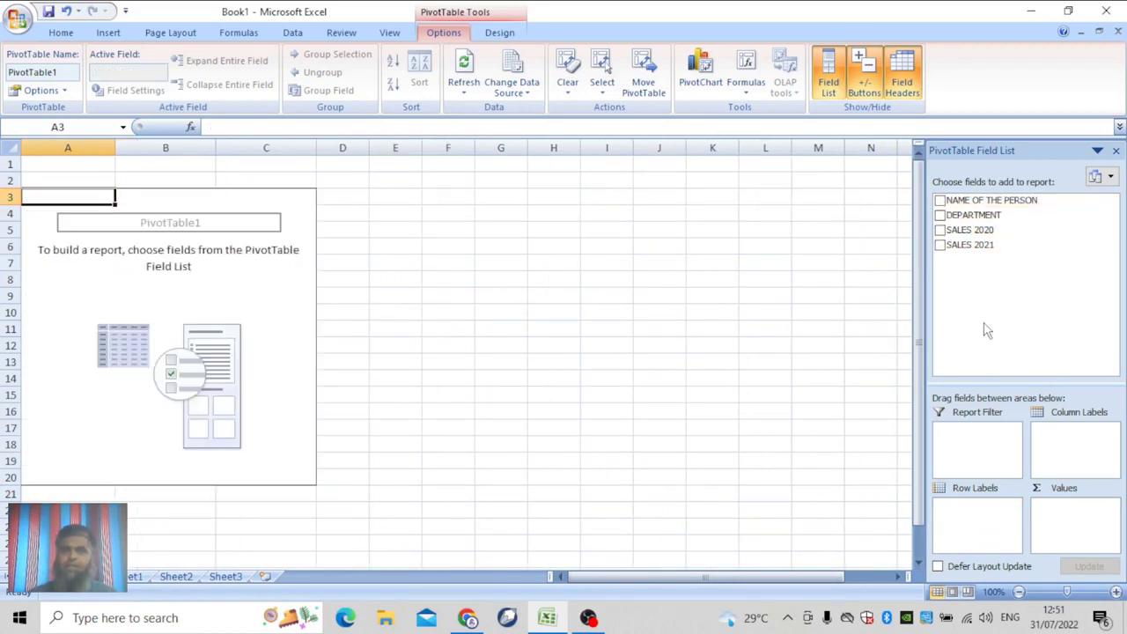
# Show SALES 2021 totals by DEPARTMENT, then drop SALES 2021 leaving only department rows
pyautogui.click(941, 244)
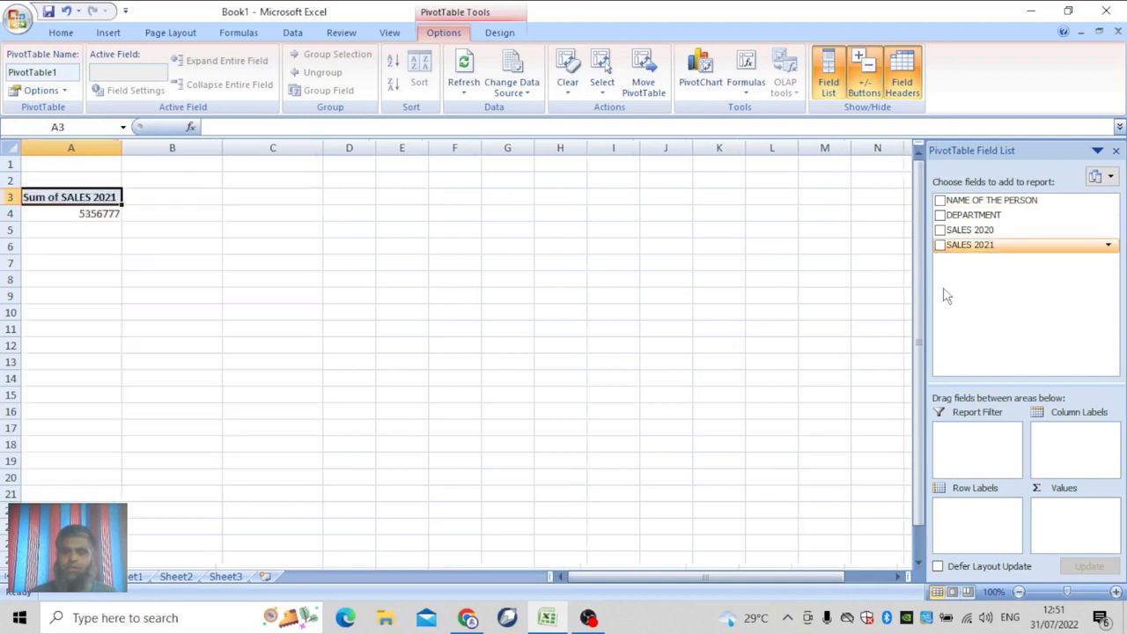
pyautogui.click(941, 215)
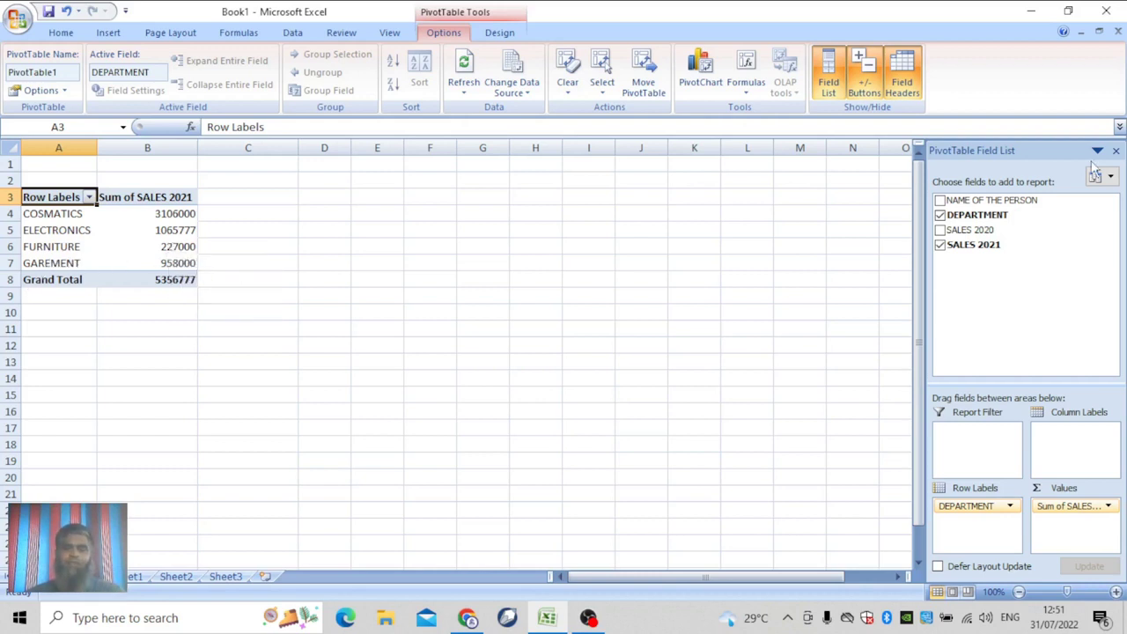
pyautogui.click(940, 244)
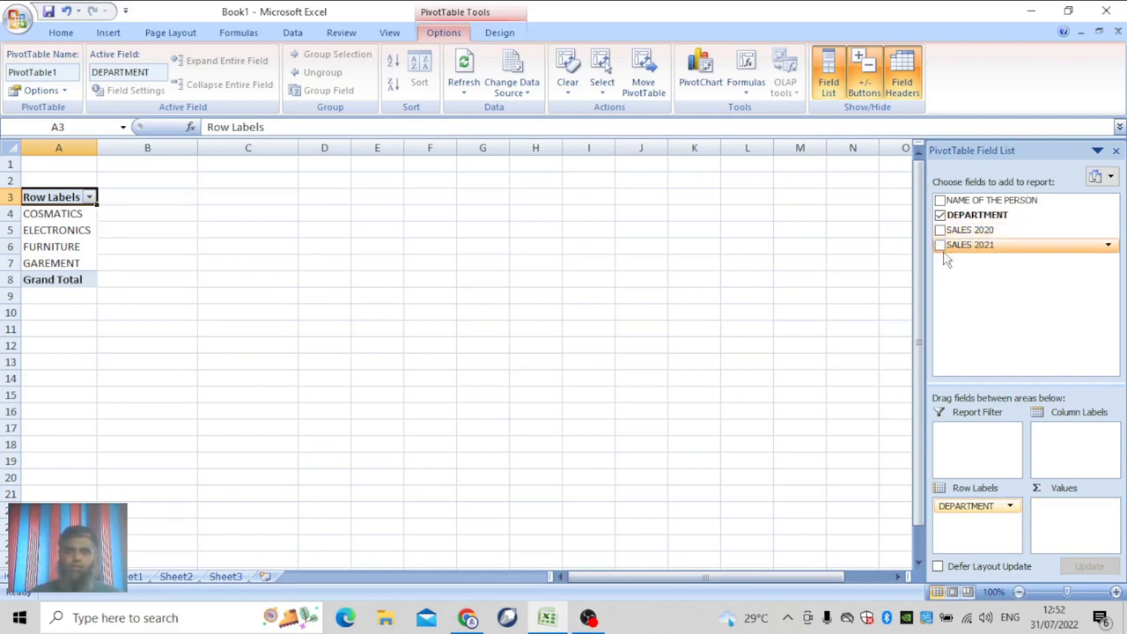
# Show SALES 2020 totals per department, then remove SALES 2020 and DEPARTMENT to empty the pivot
pyautogui.click(940, 230)
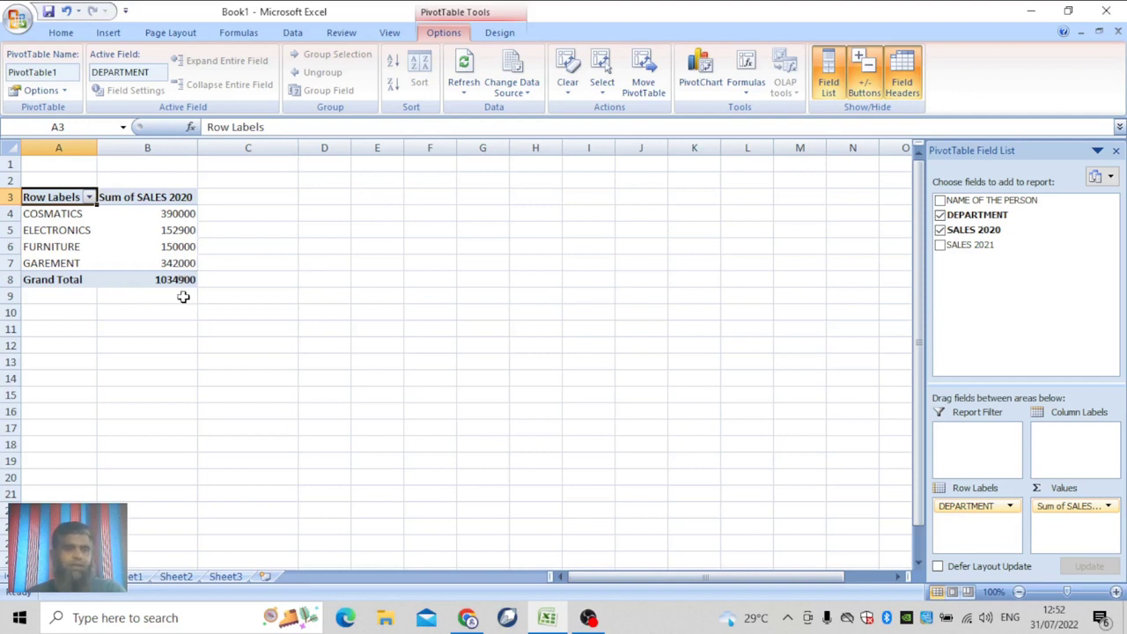
pyautogui.click(940, 230)
pyautogui.click(940, 215)
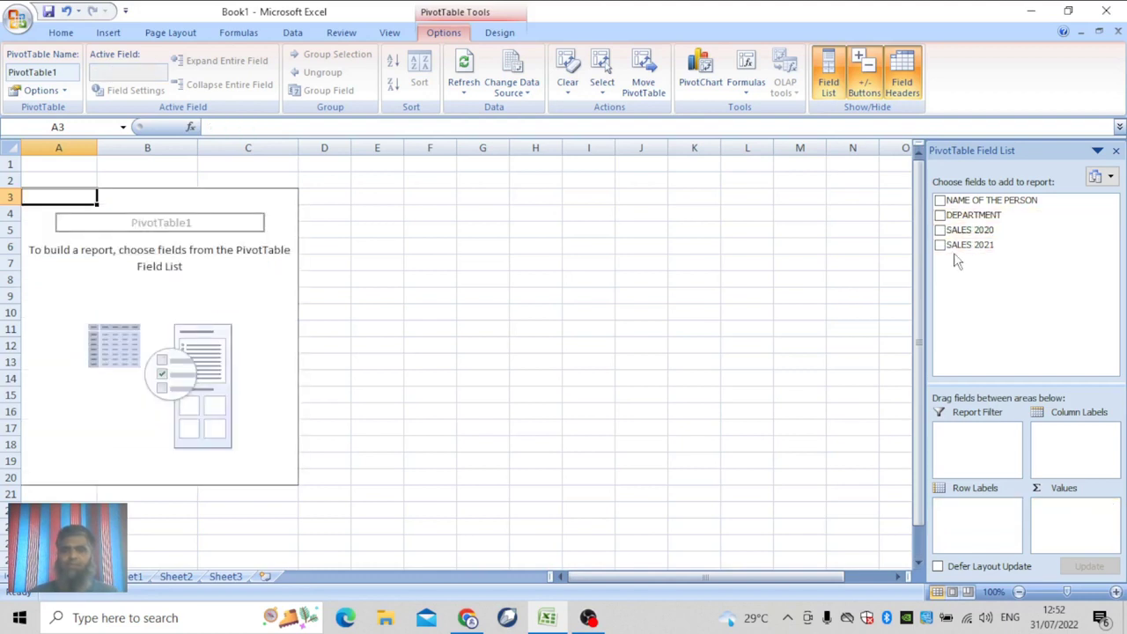
# List persons with SALES 2021 and SALES 2020 sums and department beneath, then view Sheet1
pyautogui.click(939, 200)
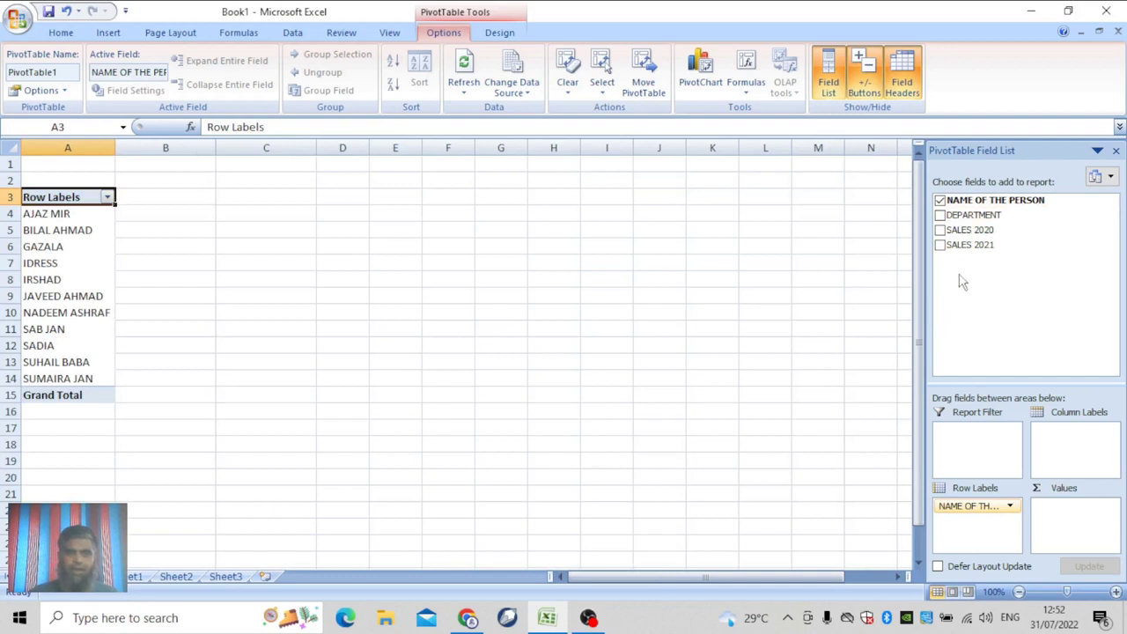
pyautogui.click(940, 245)
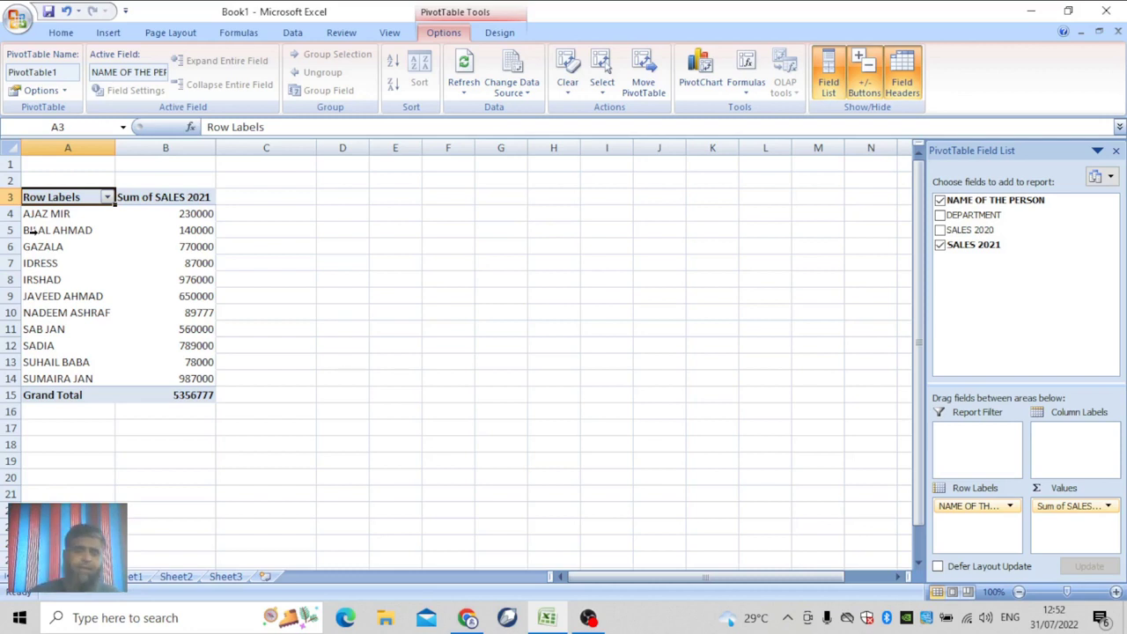
pyautogui.click(940, 230)
pyautogui.click(941, 216)
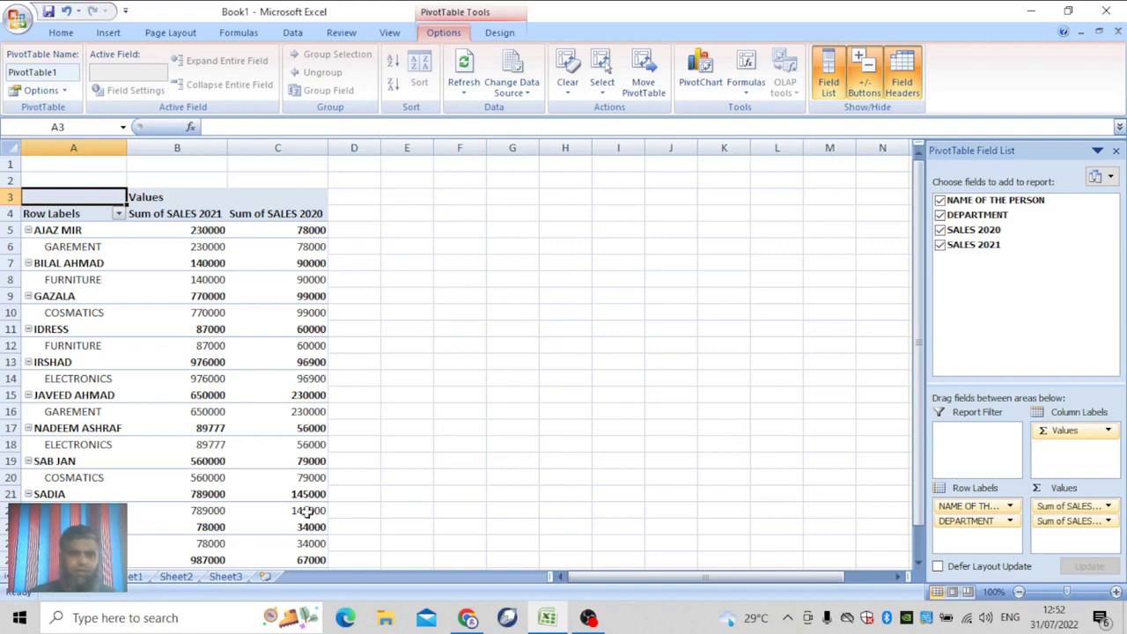
pyautogui.click(135, 577)
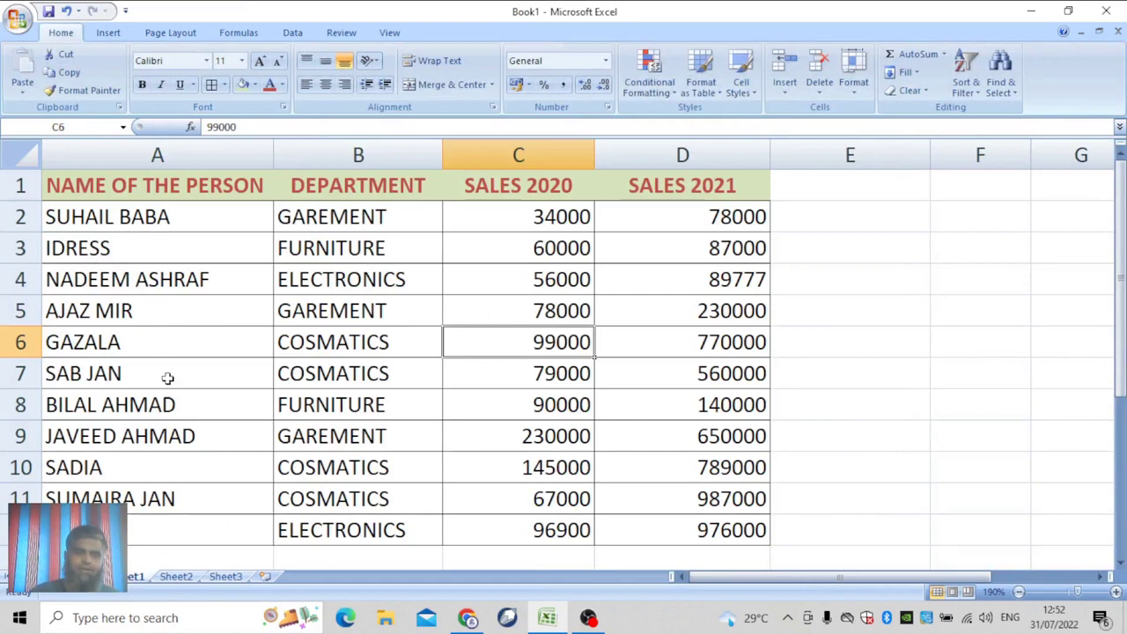
# Rename SAB JAN in cell A7 to SABA JAN
pyautogui.doubleClick(83, 374)
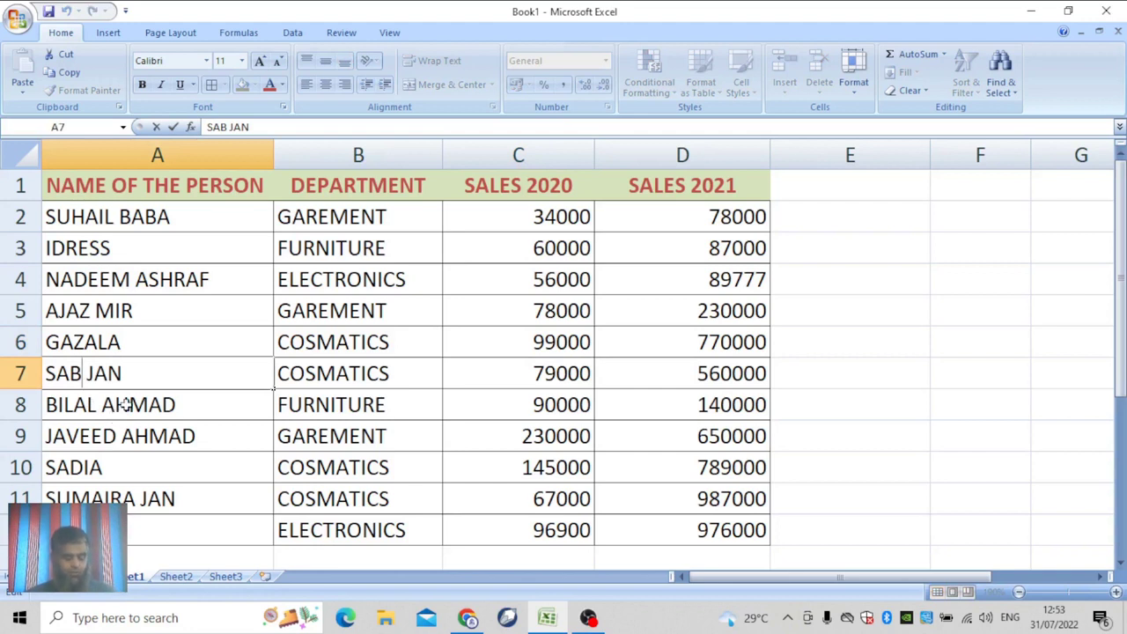
pyautogui.write('A')
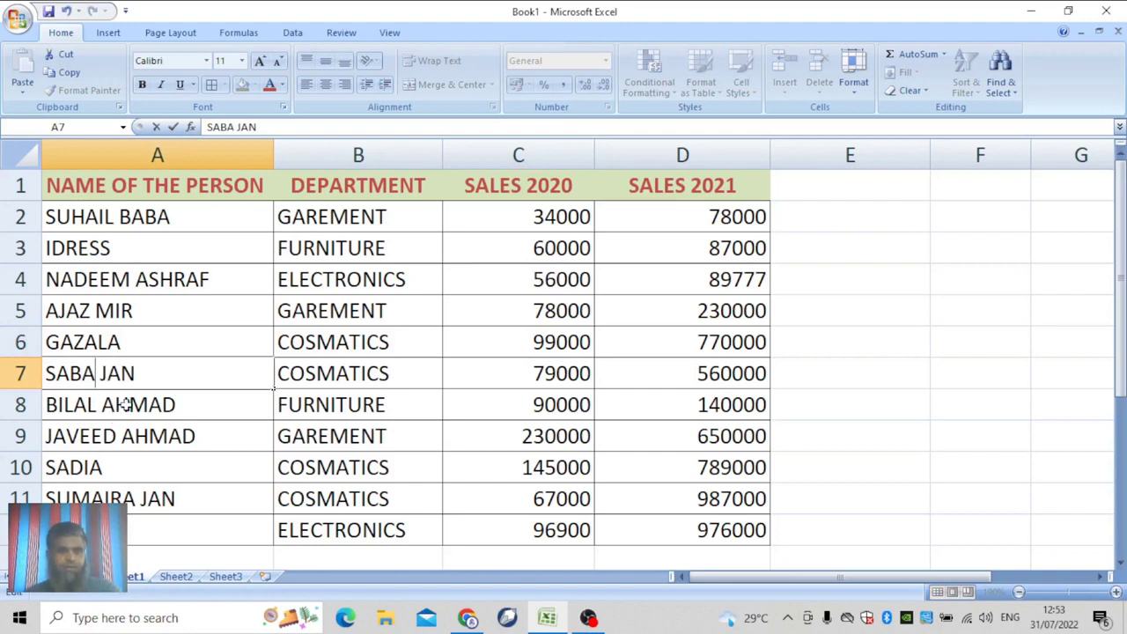
pyautogui.click(367, 373)
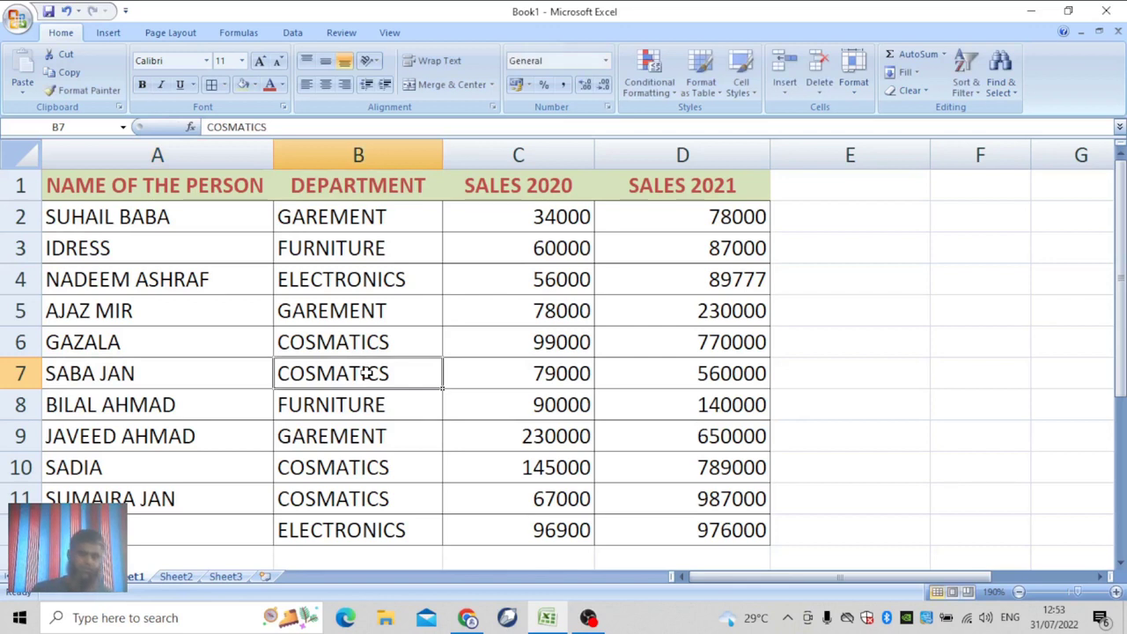
# Change the department in B7 to GAREMENT and go back to the PivotTable sheet
pyautogui.press('BackSpace')
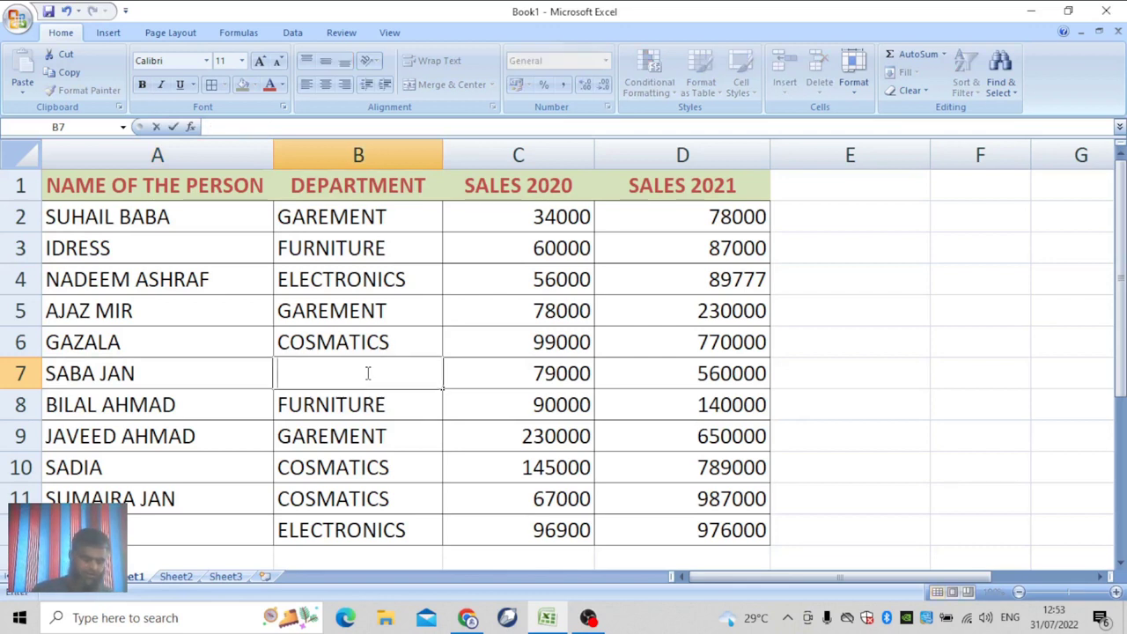
pyautogui.write('GAR')
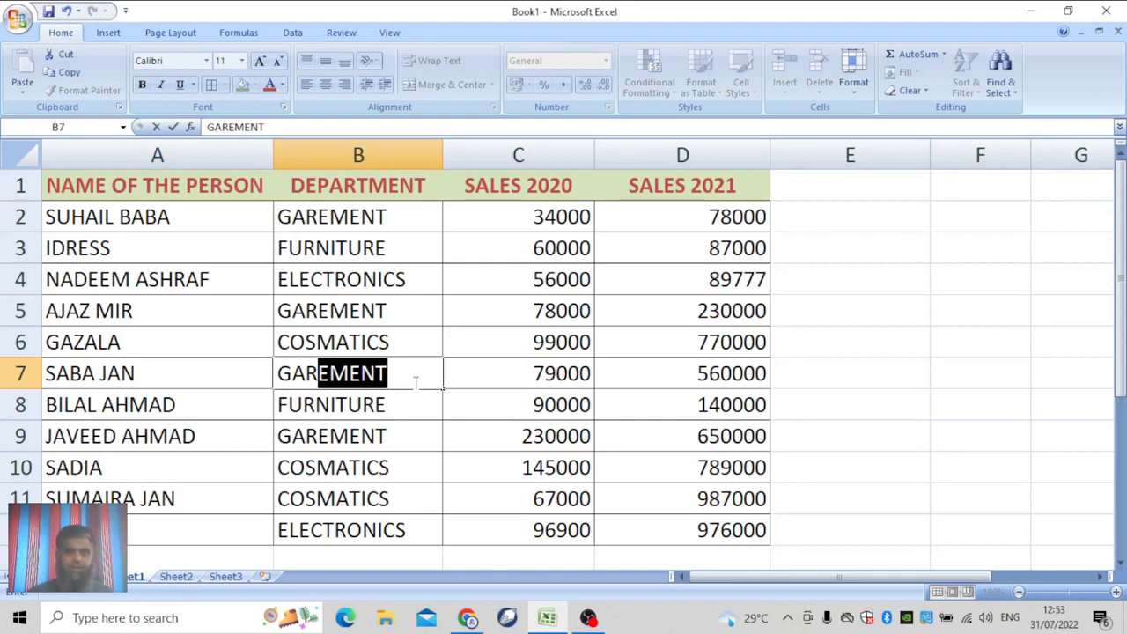
pyautogui.click(415, 382)
pyautogui.click(88, 578)
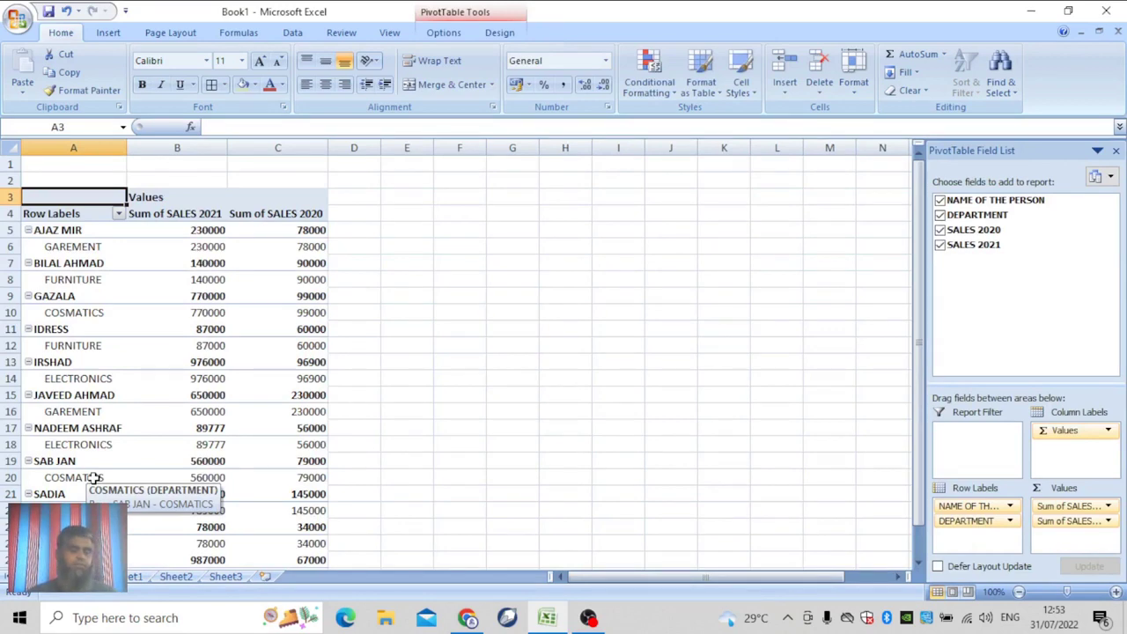
# Refresh All on the PivotTable so it reflects the GAREMENT edit, then return to Sheet1
pyautogui.click(135, 579)
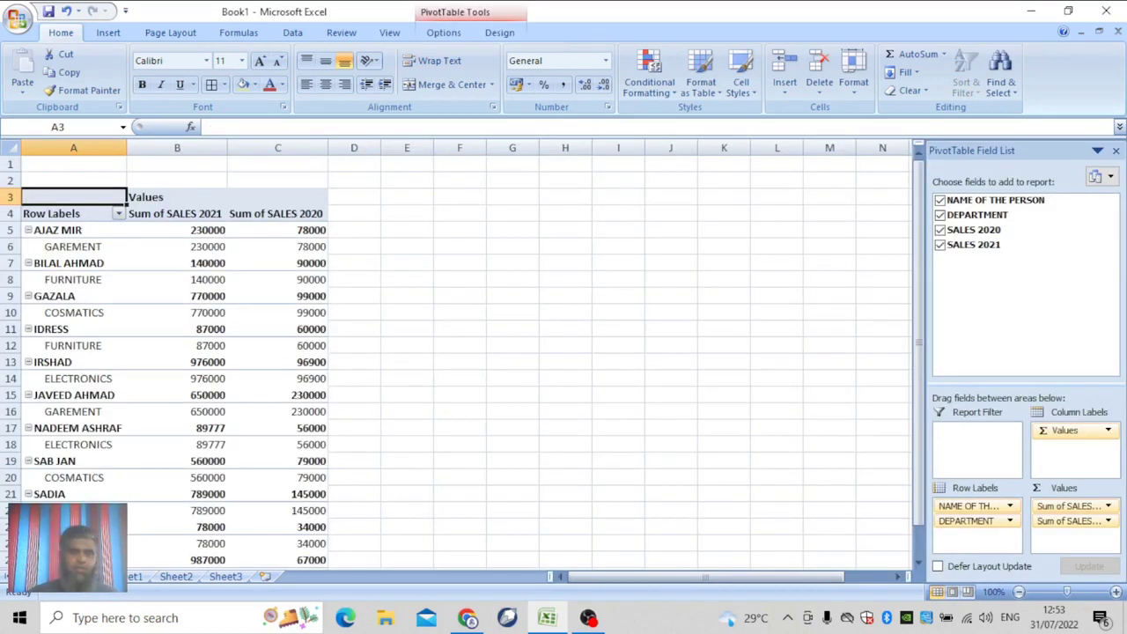
pyautogui.click(154, 382)
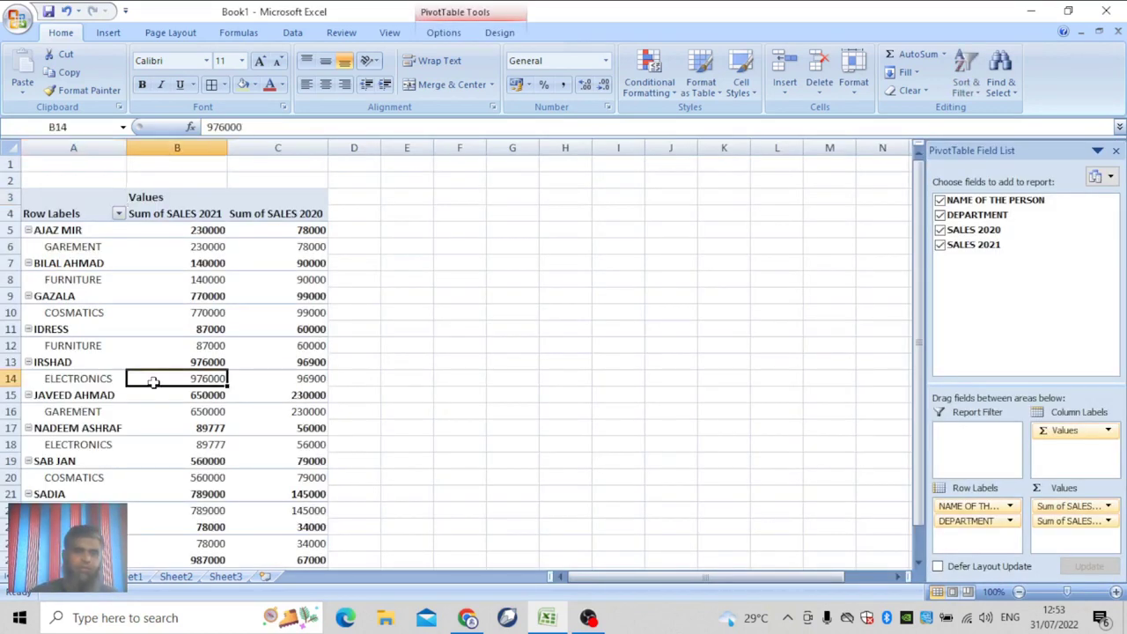
pyautogui.click(389, 33)
pyautogui.click(445, 34)
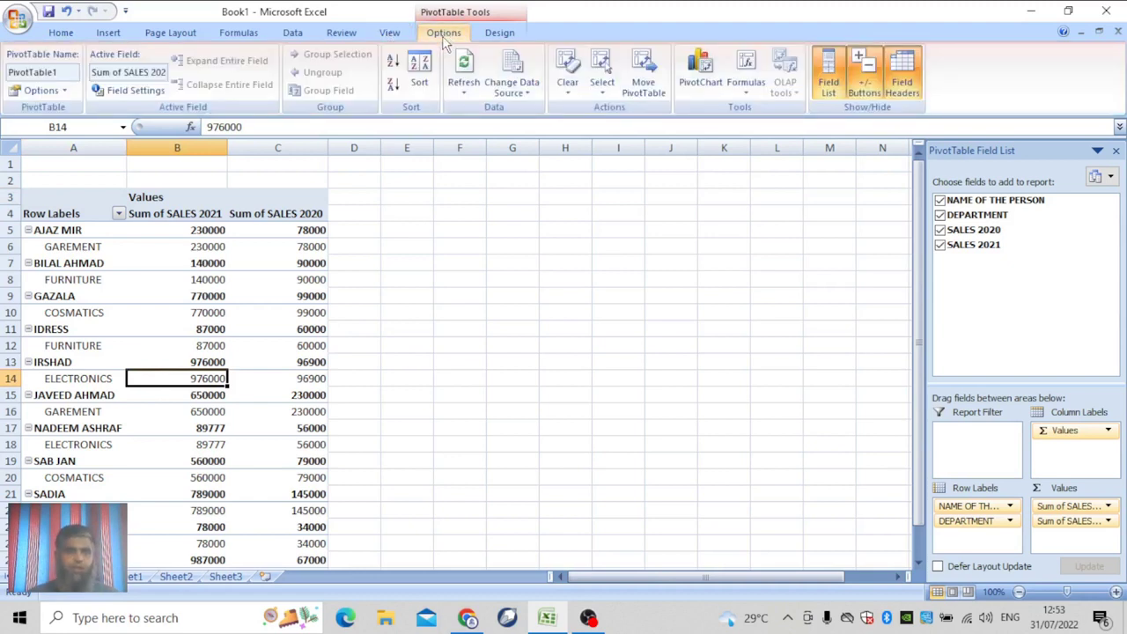
pyautogui.click(463, 93)
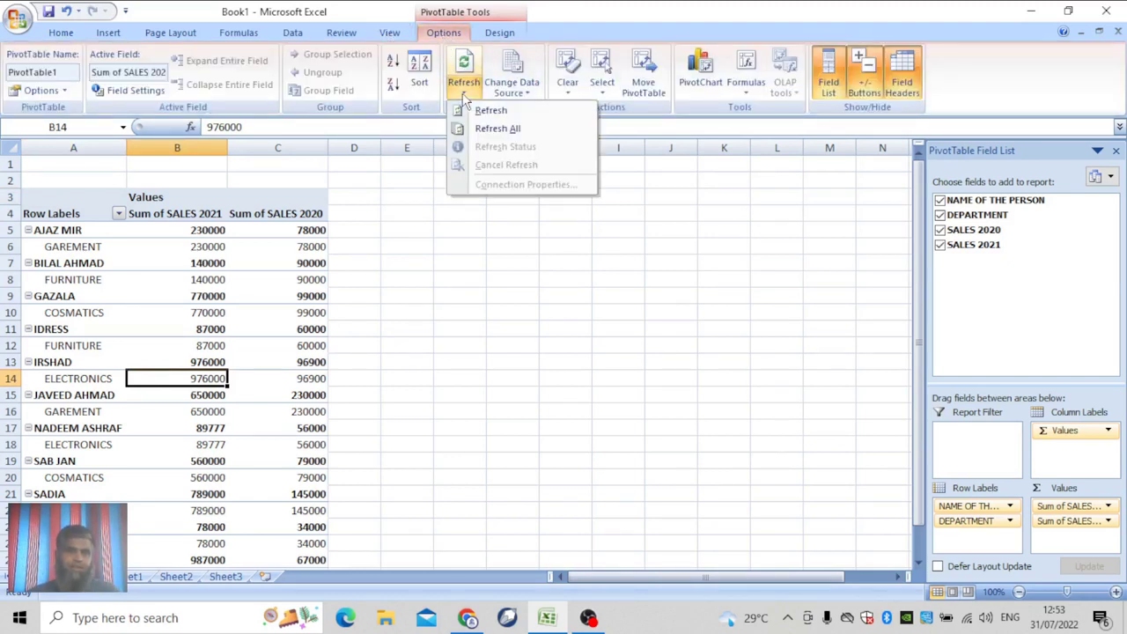
pyautogui.click(509, 132)
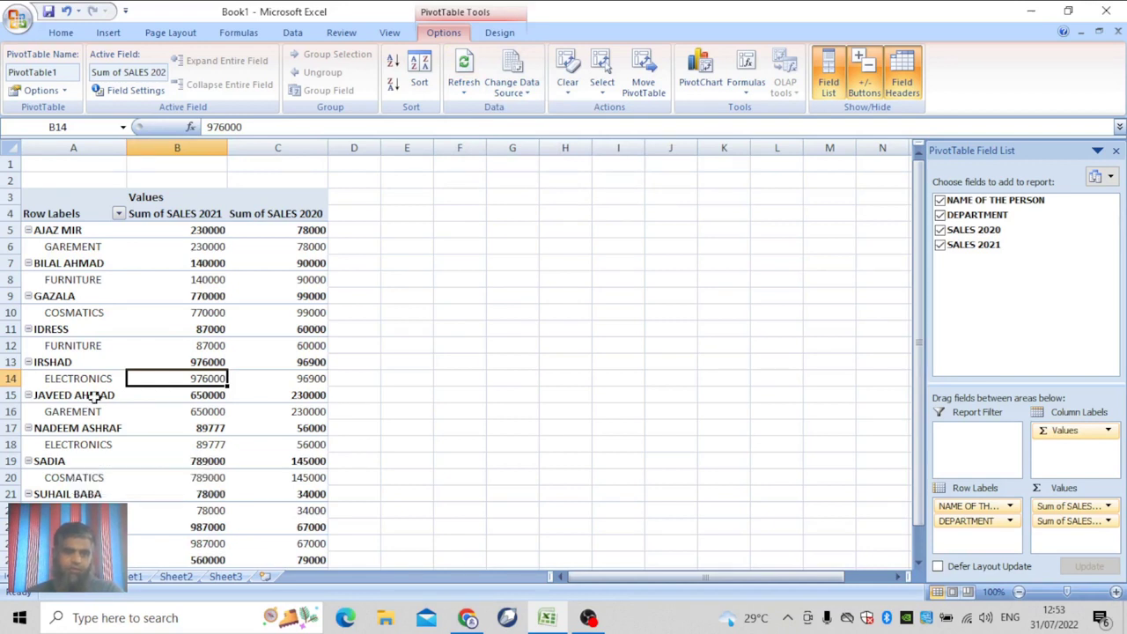
pyautogui.scroll(-1, 458, 353)
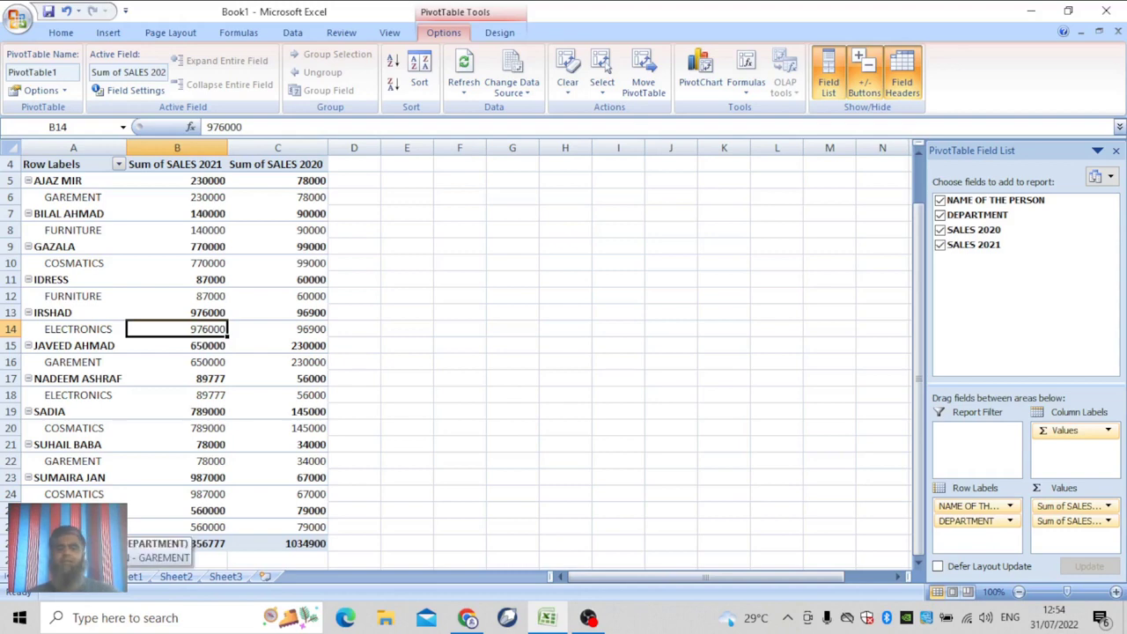
pyautogui.click(134, 576)
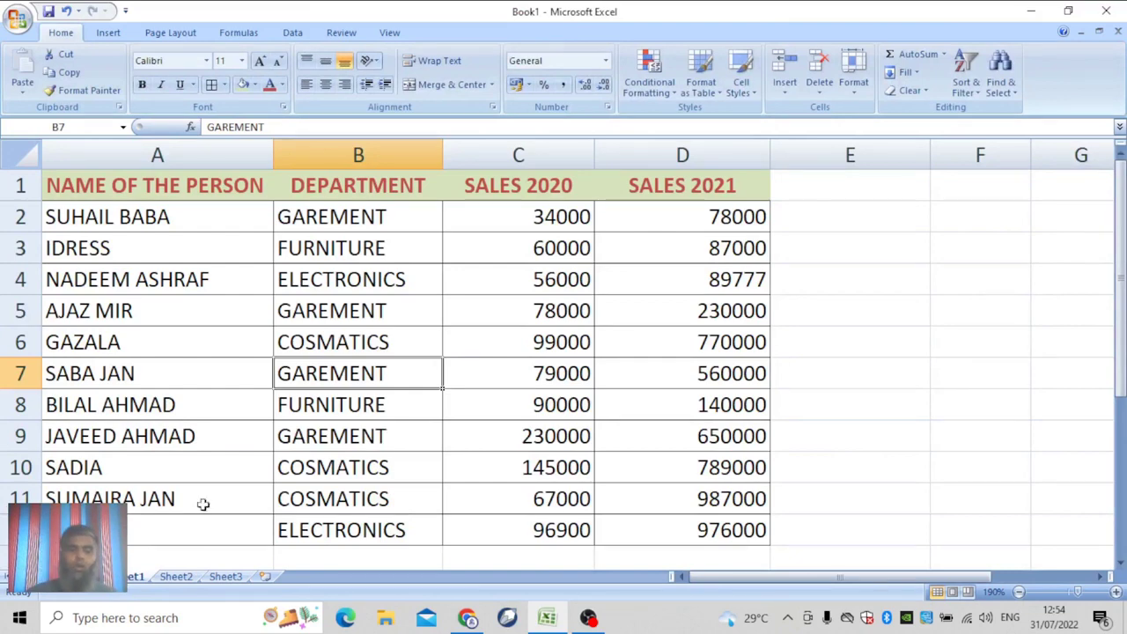
pyautogui.click(84, 577)
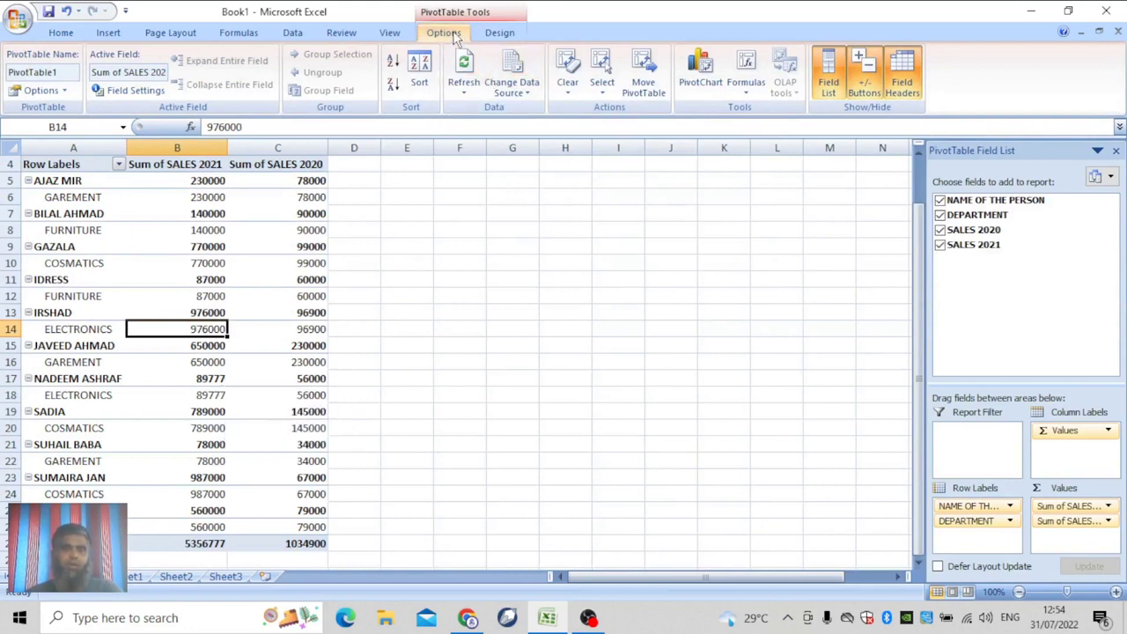
pyautogui.click(465, 99)
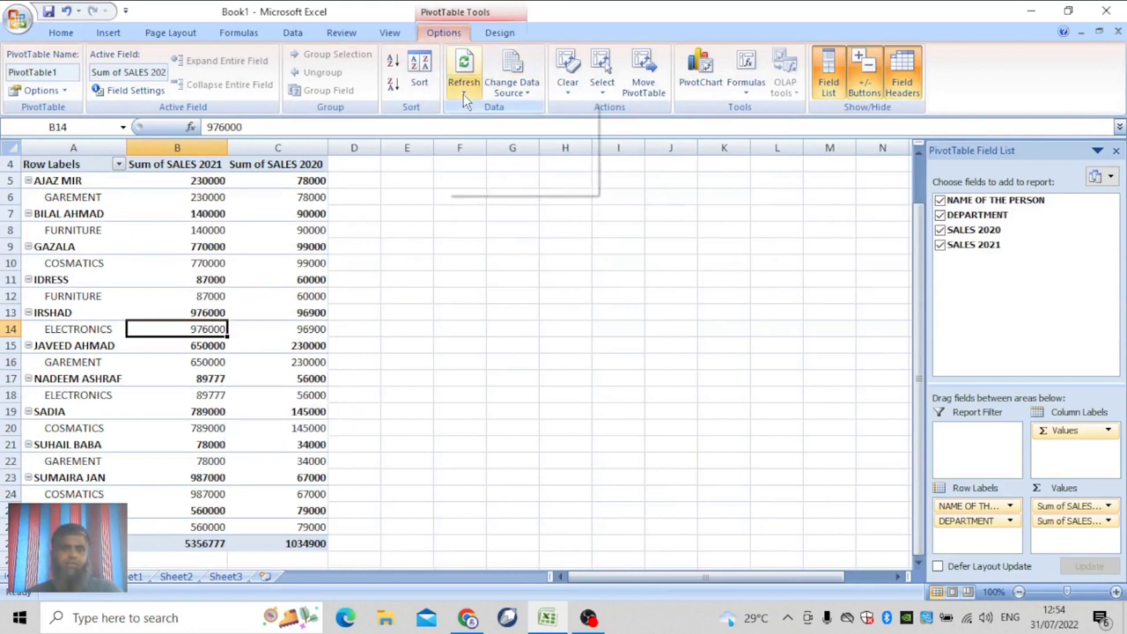
pyautogui.click(456, 271)
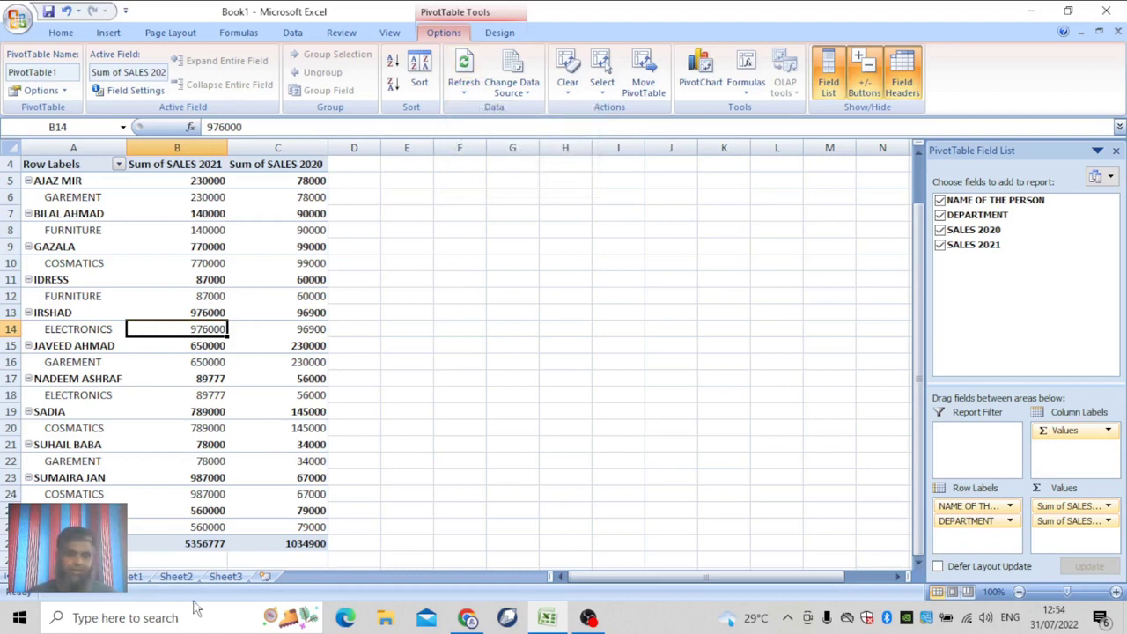
pyautogui.click(134, 577)
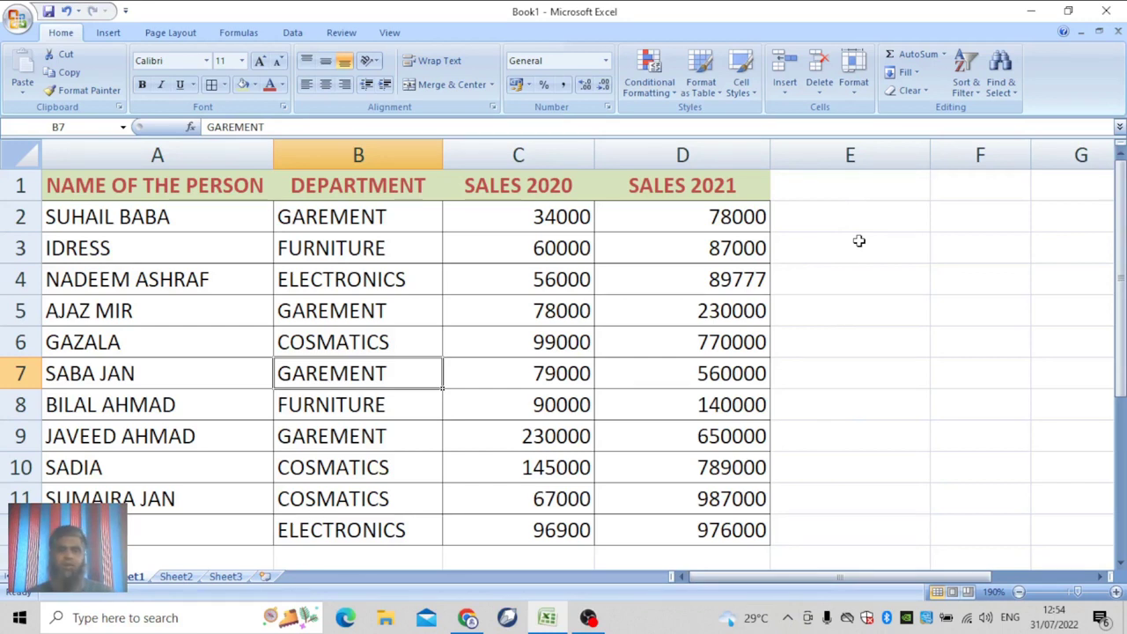
# Enter the header 'SALES 2022' in cell E1
pyautogui.click(840, 187)
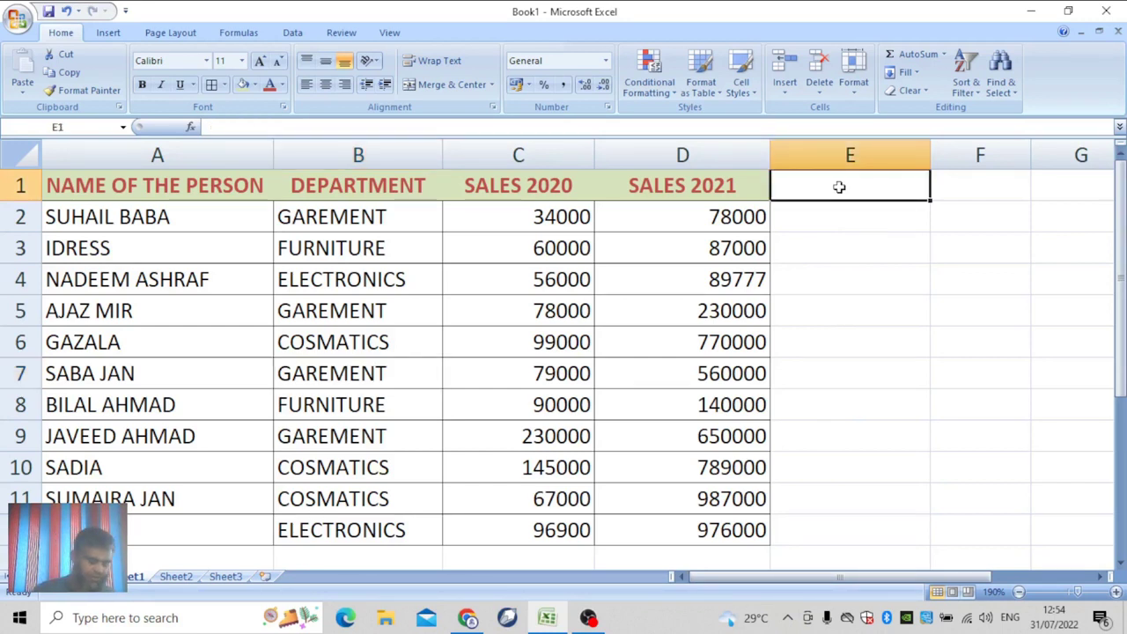
pyautogui.write('SALES 2')
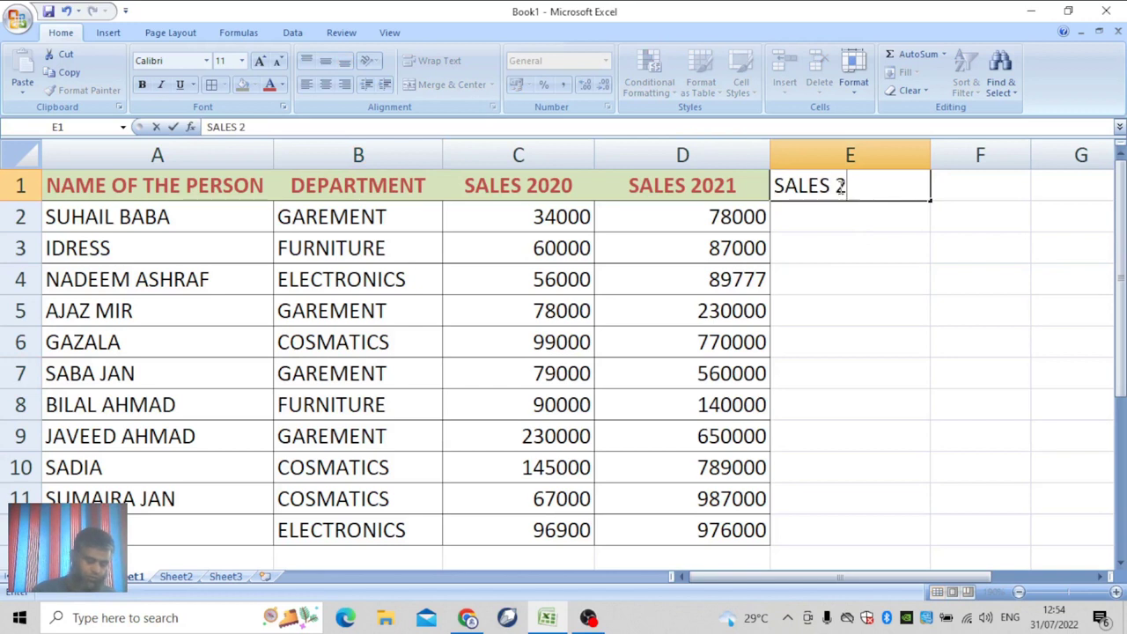
pyautogui.write('022')
pyautogui.press('Return')
pyautogui.click(615, 178)
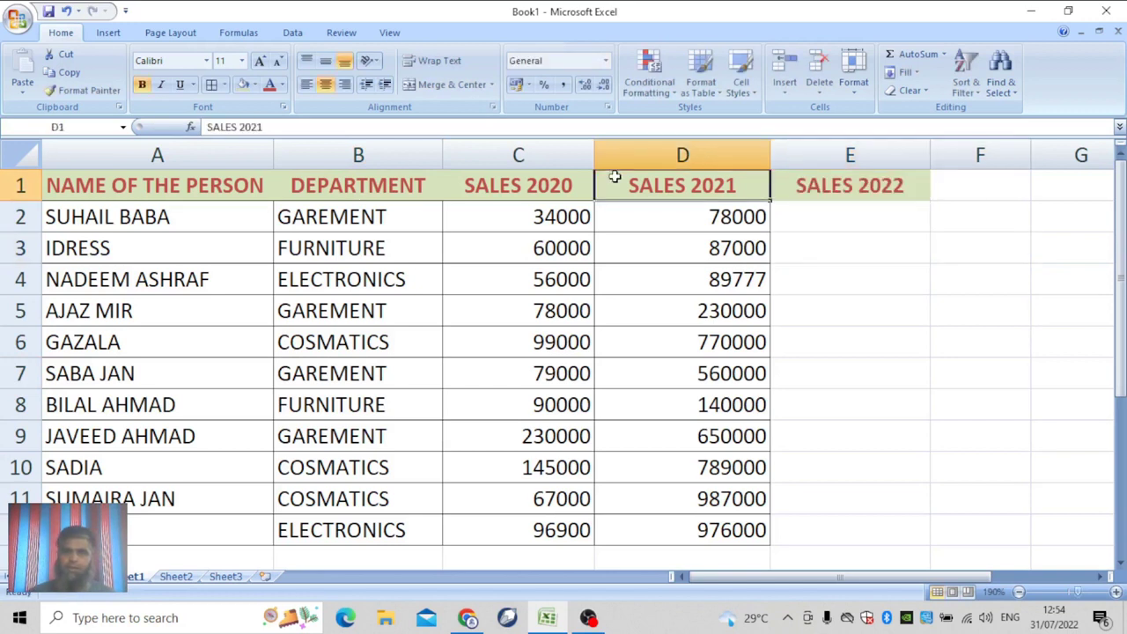
# Fill E2:E6 with 786909, 6799, 568954, 658886 and 43219
pyautogui.click(859, 215)
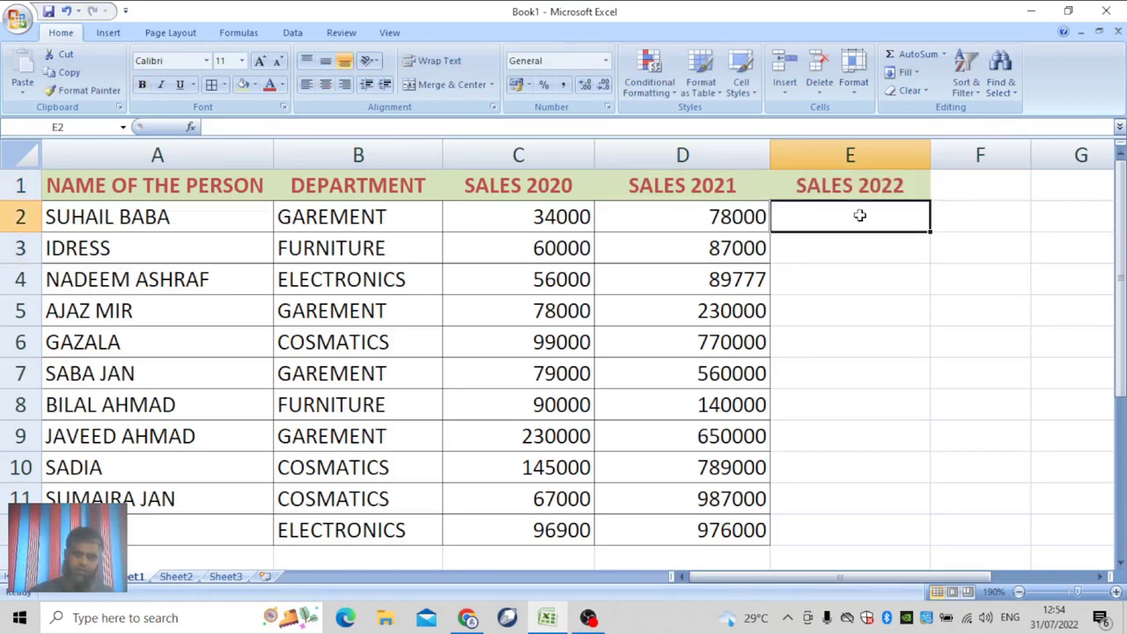
pyautogui.write('78')
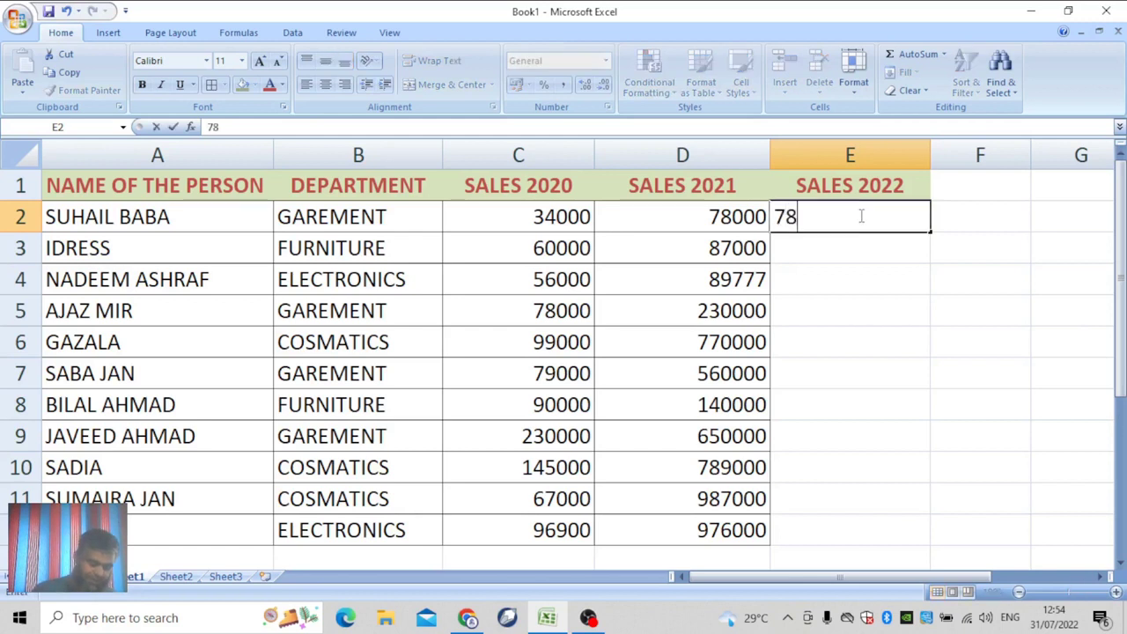
pyautogui.write('6909')
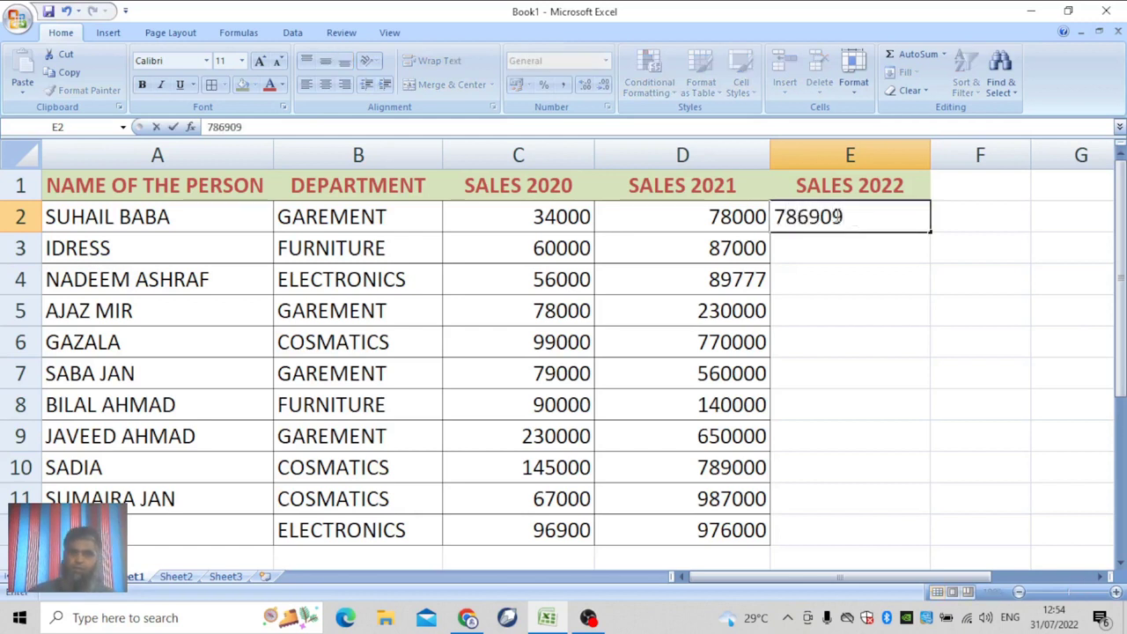
pyautogui.click(815, 246)
pyautogui.write('67')
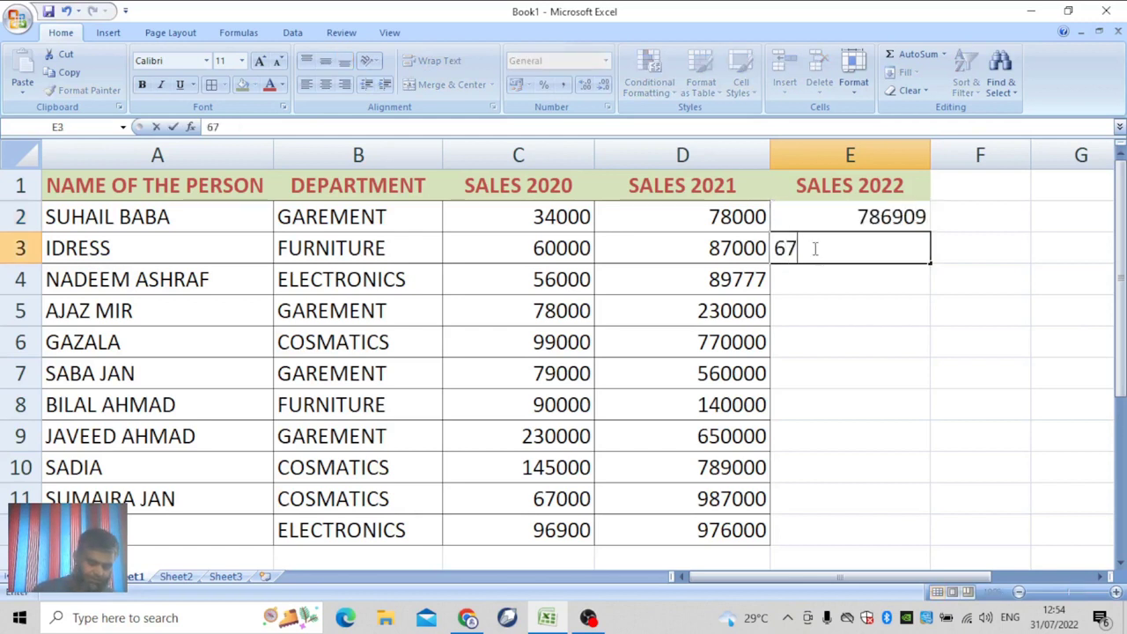
pyautogui.write('995')
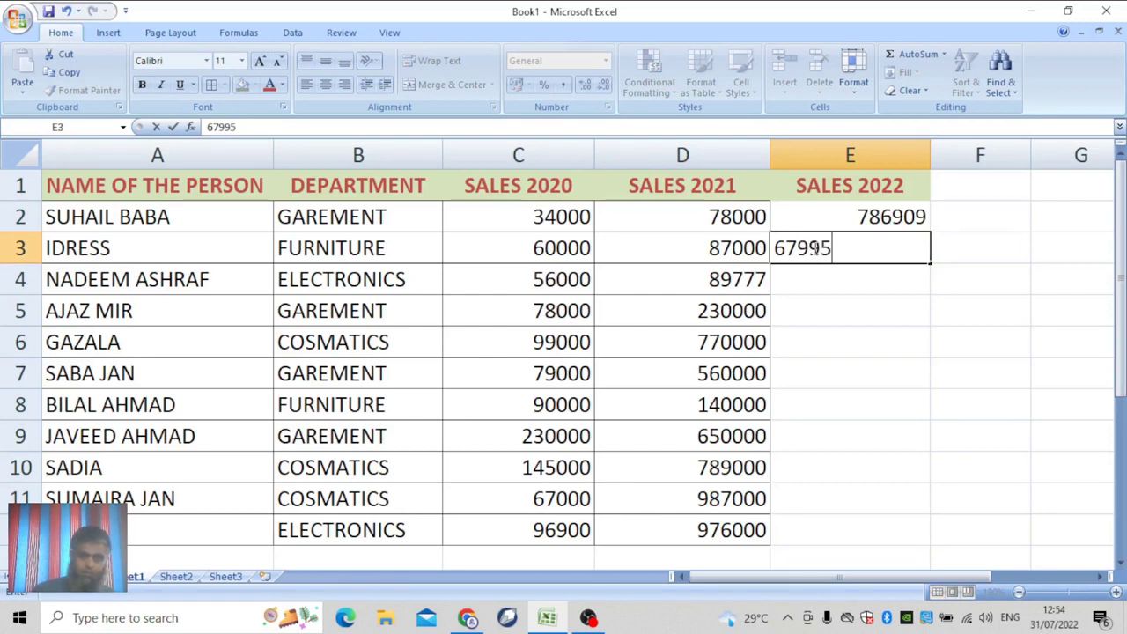
pyautogui.click(858, 280)
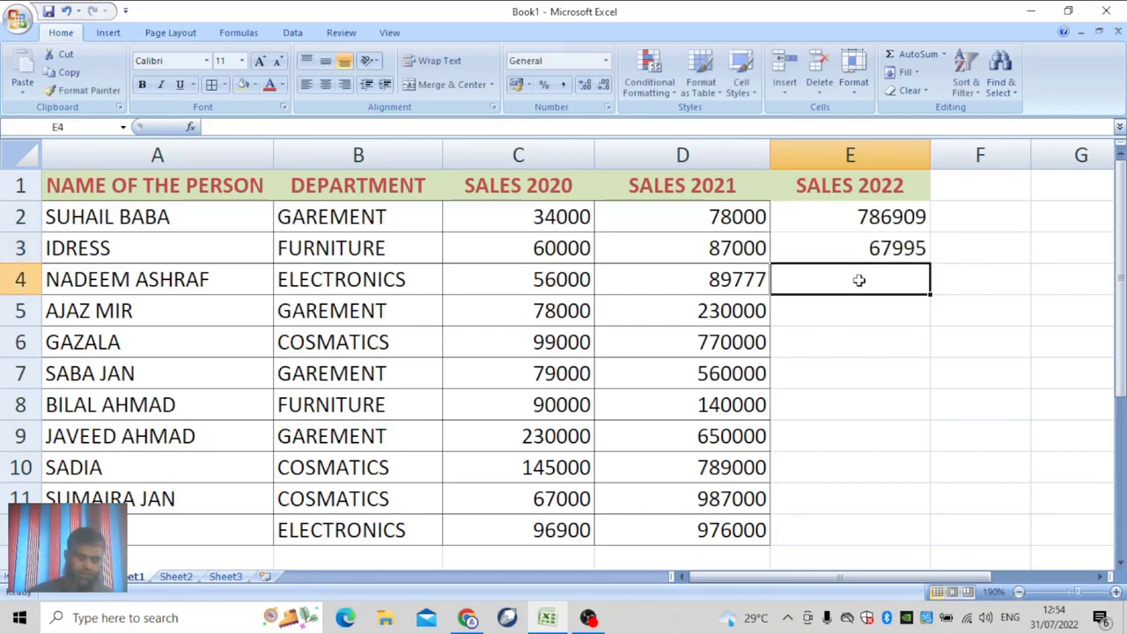
pyautogui.write('568')
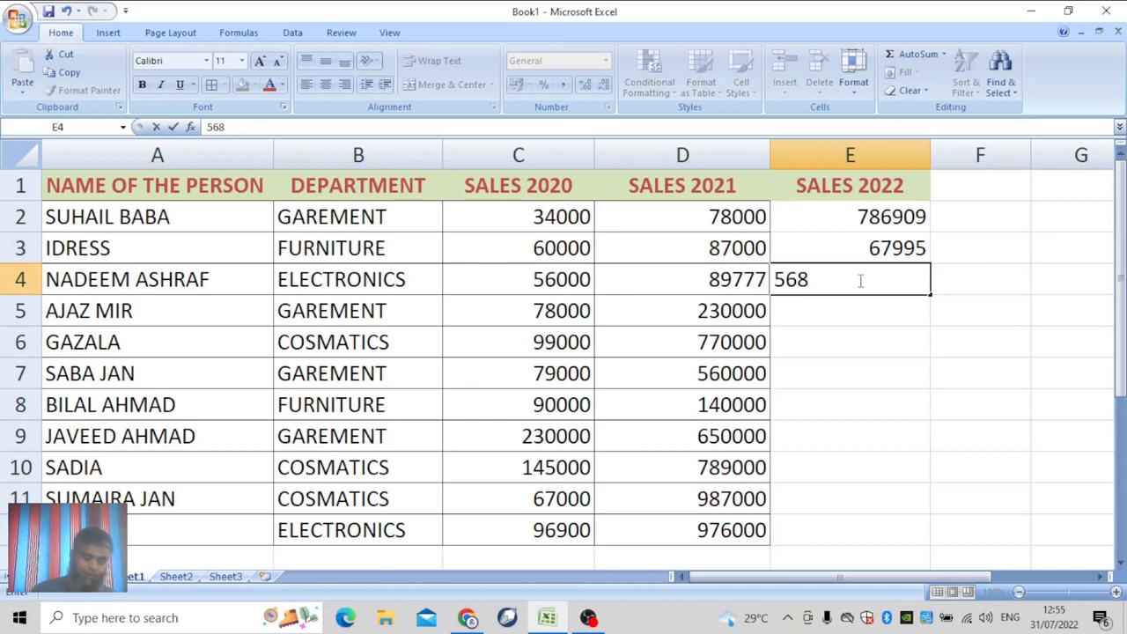
pyautogui.write('954')
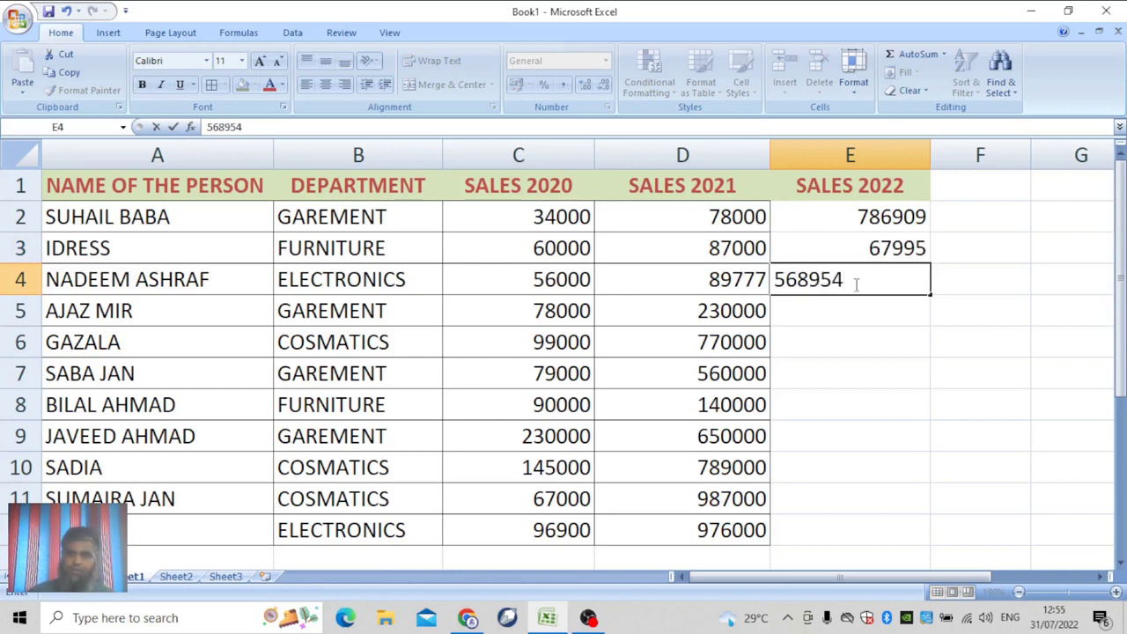
pyautogui.click(831, 309)
pyautogui.write('658')
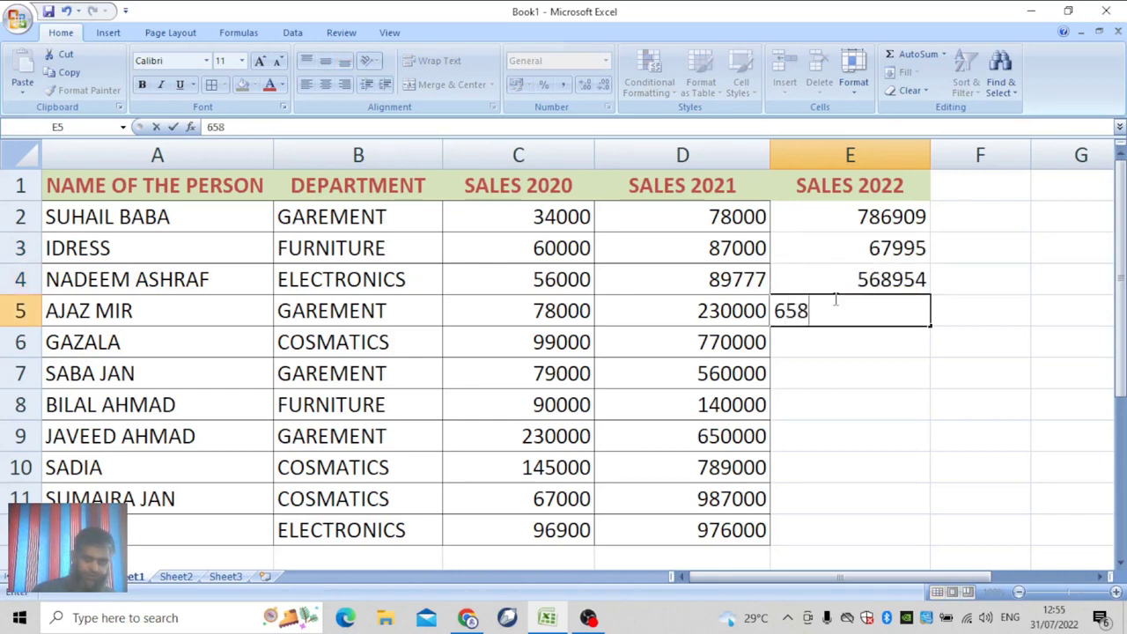
pyautogui.write('886')
pyautogui.click(845, 338)
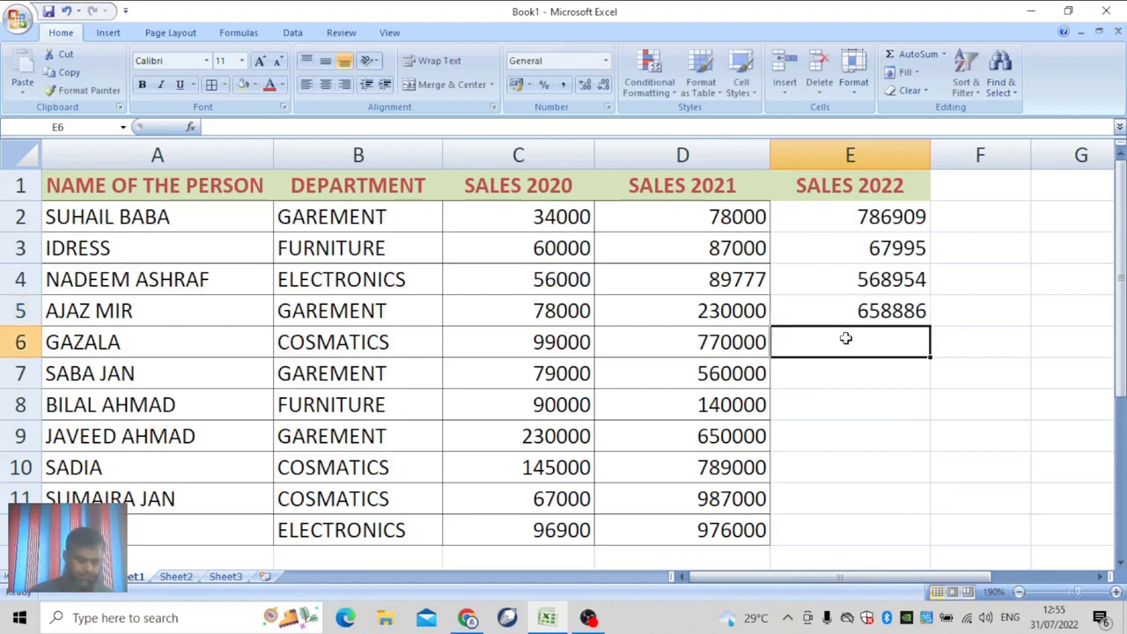
pyautogui.write('43219')
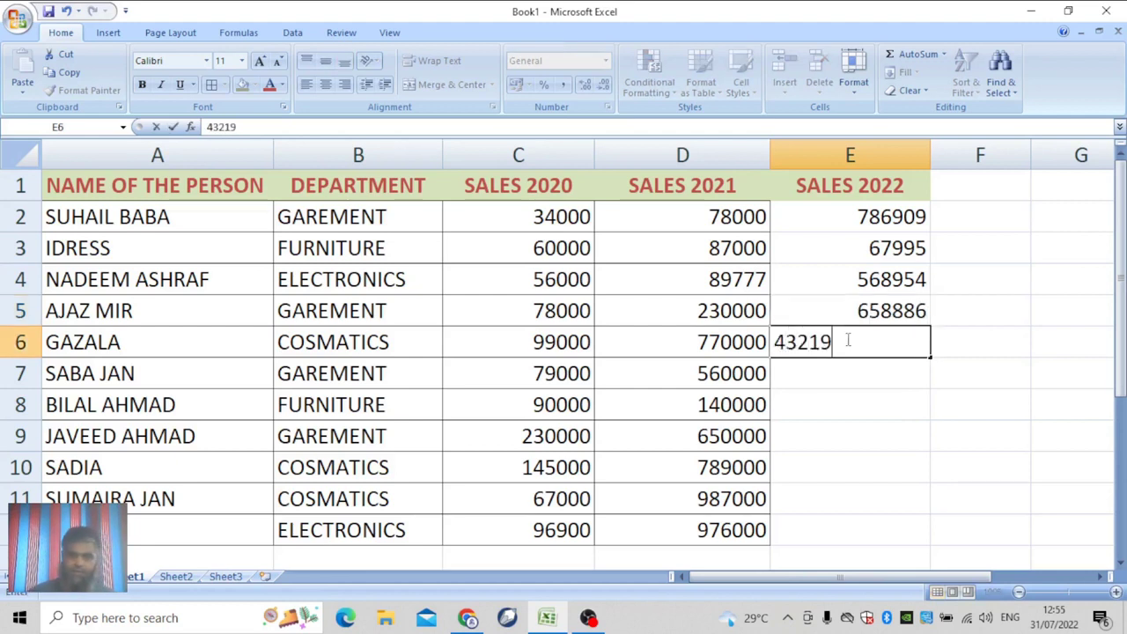
pyautogui.click(870, 369)
# Fill E7:E12 with 64316, 75678, 855331, 854331, 865331 and 7541324
pyautogui.write('643')
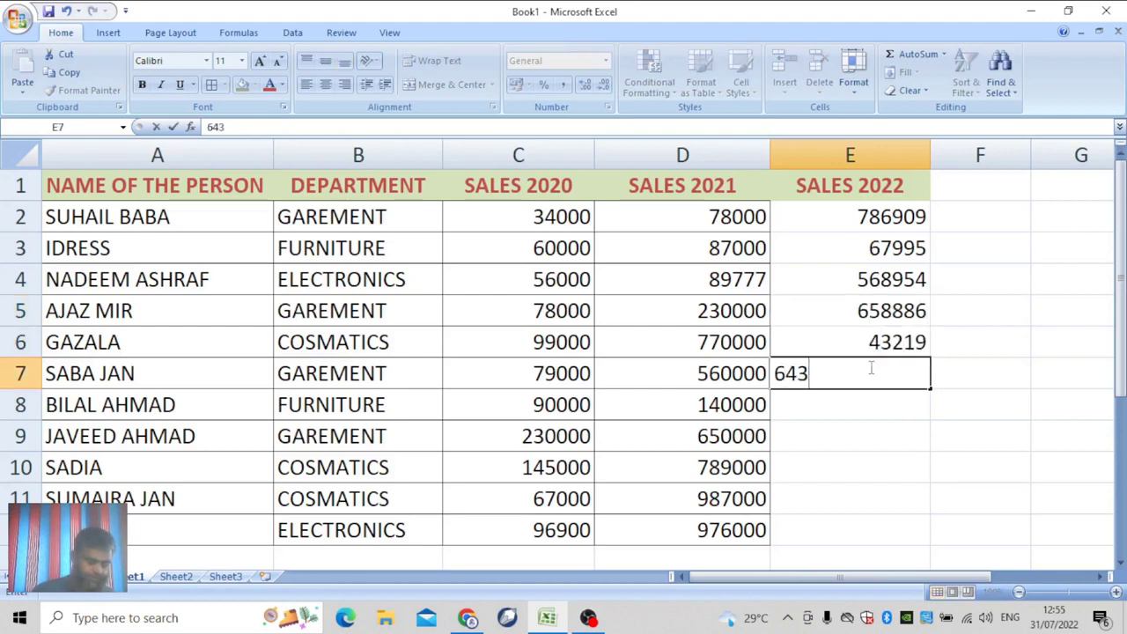
pyautogui.write('16')
pyautogui.click(870, 395)
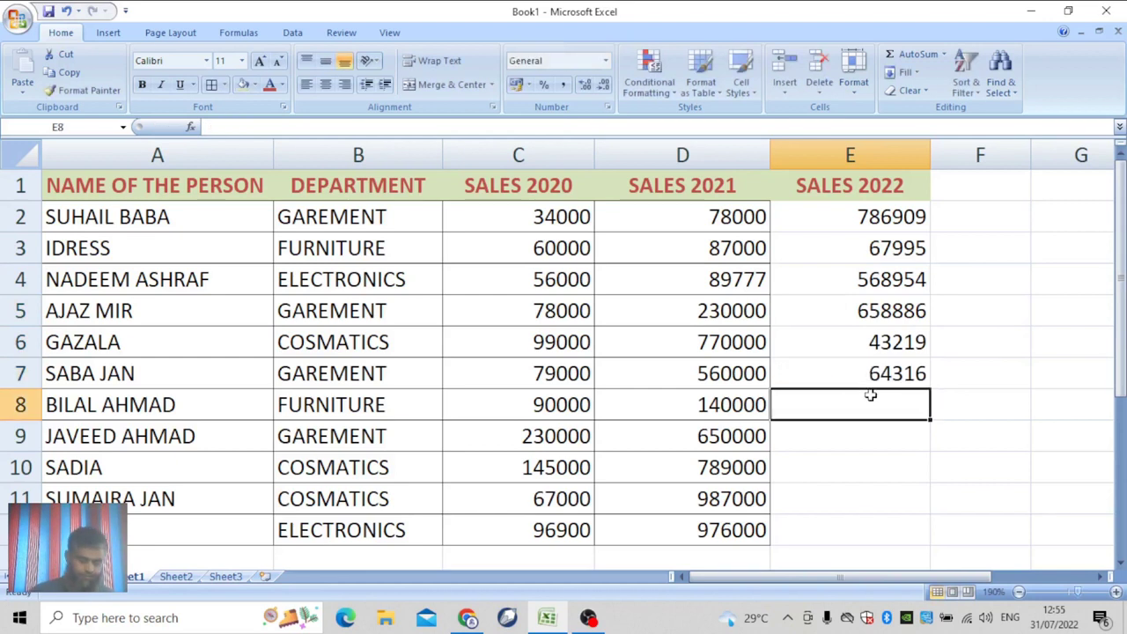
pyautogui.write('75678')
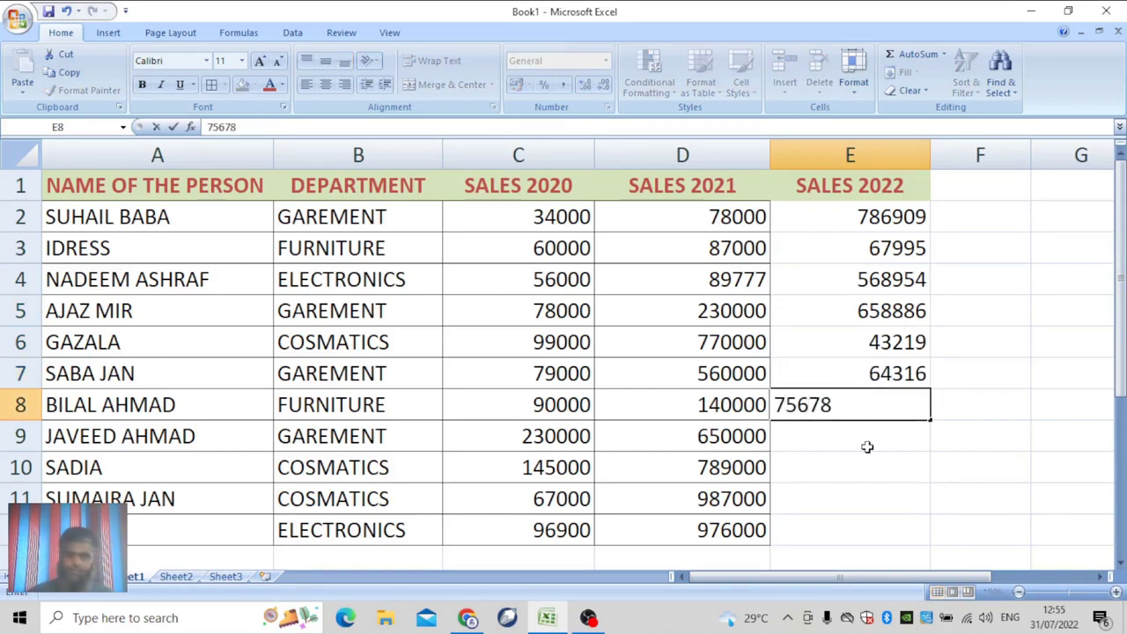
pyautogui.click(867, 446)
pyautogui.write('8553')
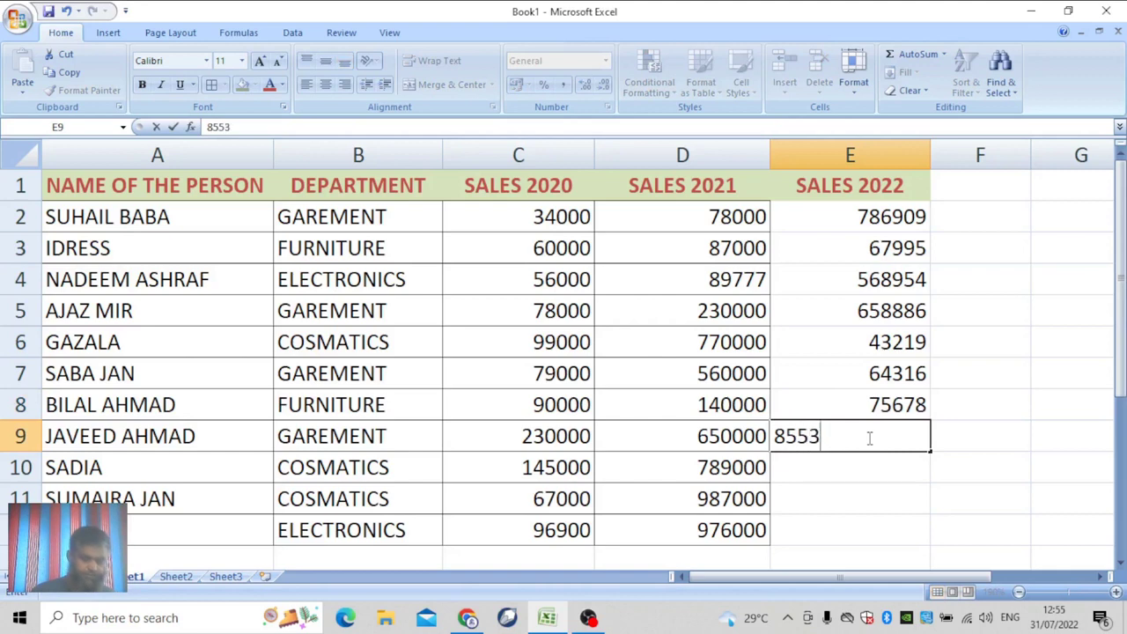
pyautogui.write('31')
pyautogui.click(850, 475)
pyautogui.write('8')
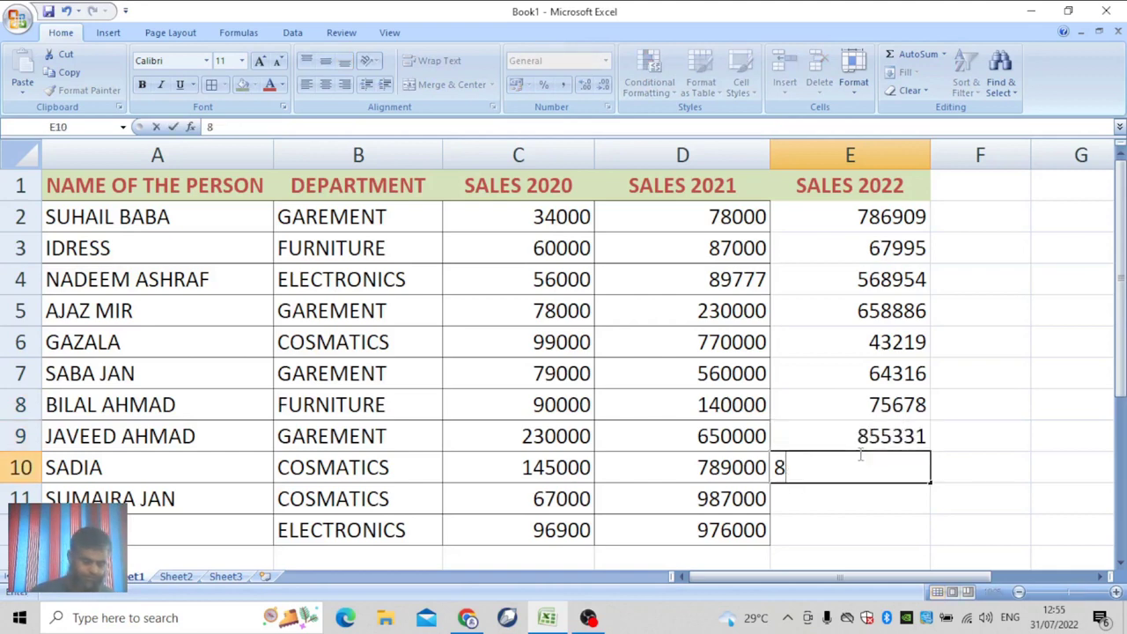
pyautogui.write('54331')
pyautogui.click(833, 498)
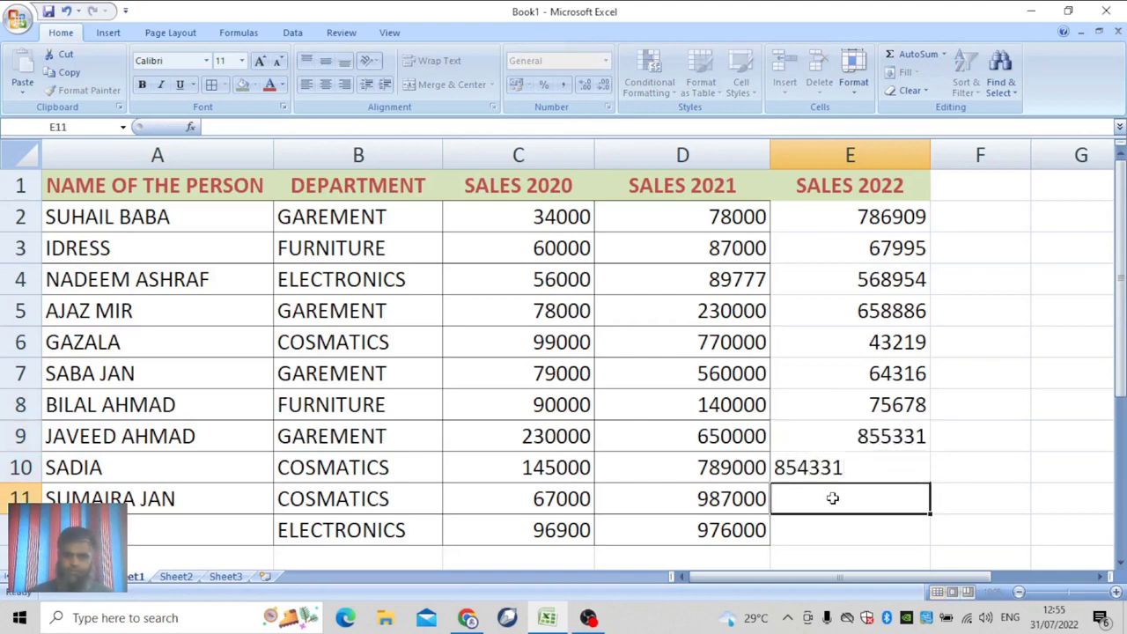
pyautogui.write('865331')
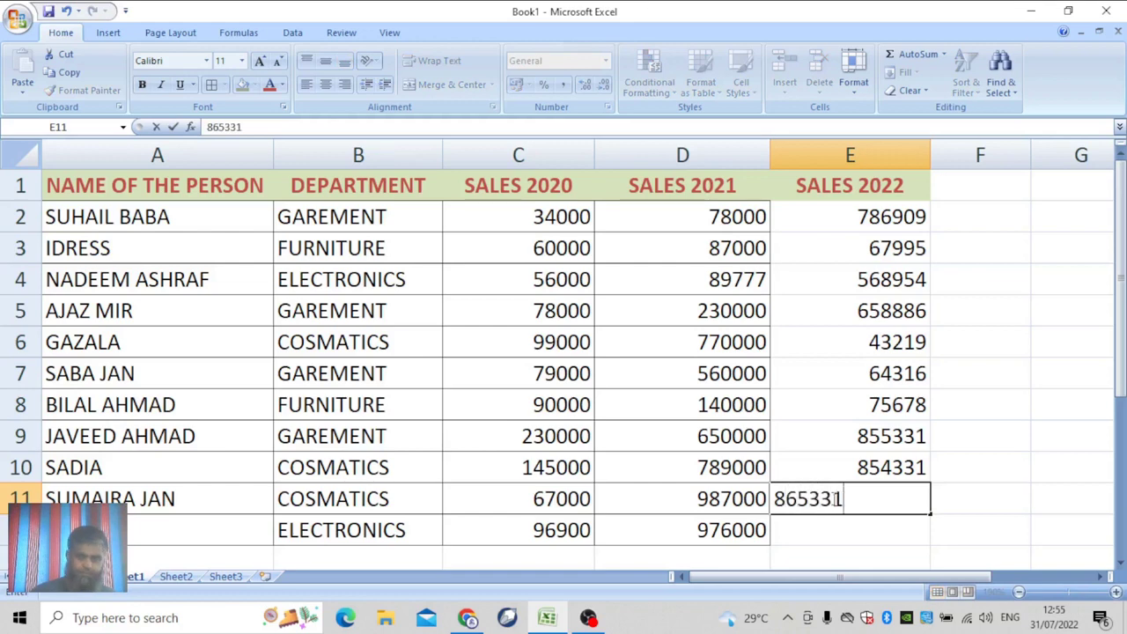
pyautogui.click(834, 521)
pyautogui.write('75')
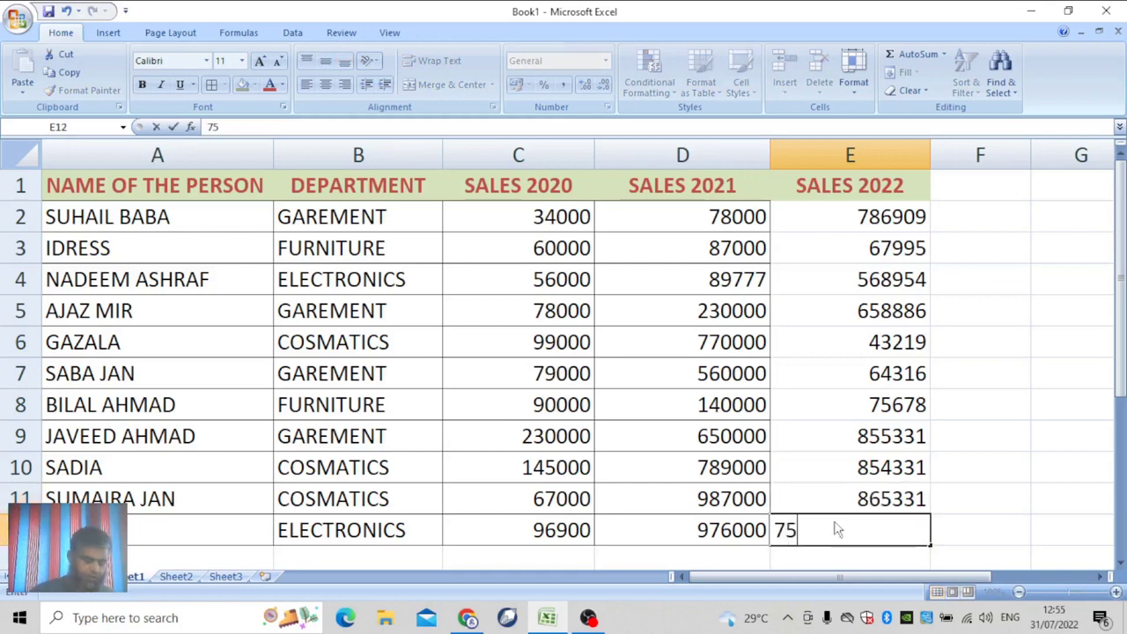
pyautogui.write('41324')
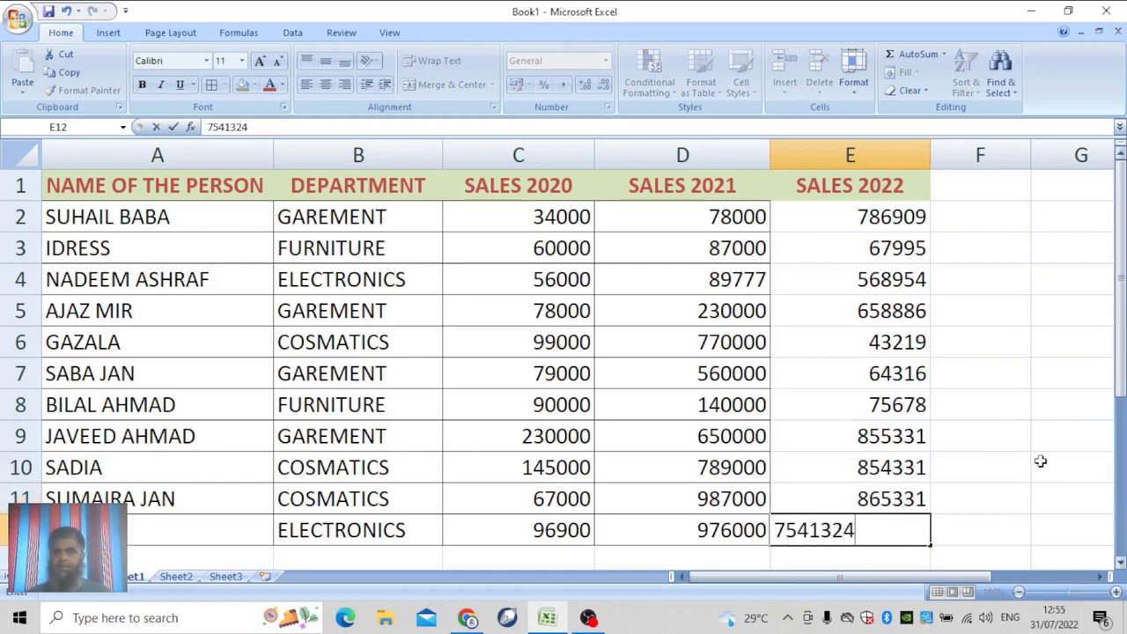
pyautogui.click(1041, 461)
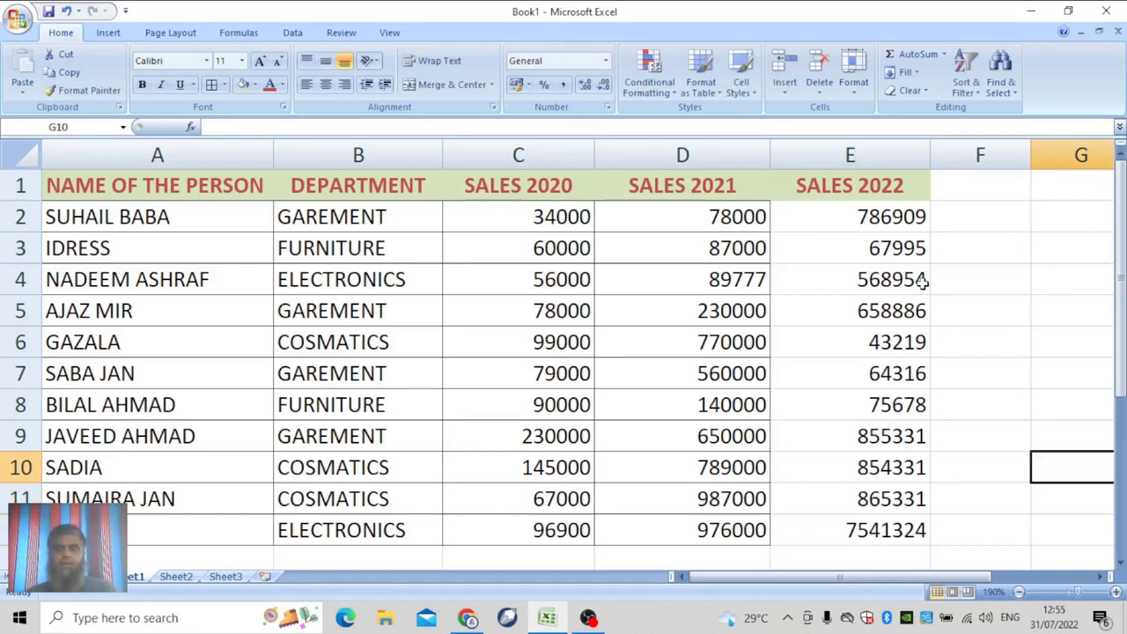
# On Sheet2, Refresh All the PivotTable data from inside the pivot
pyautogui.click(175, 577)
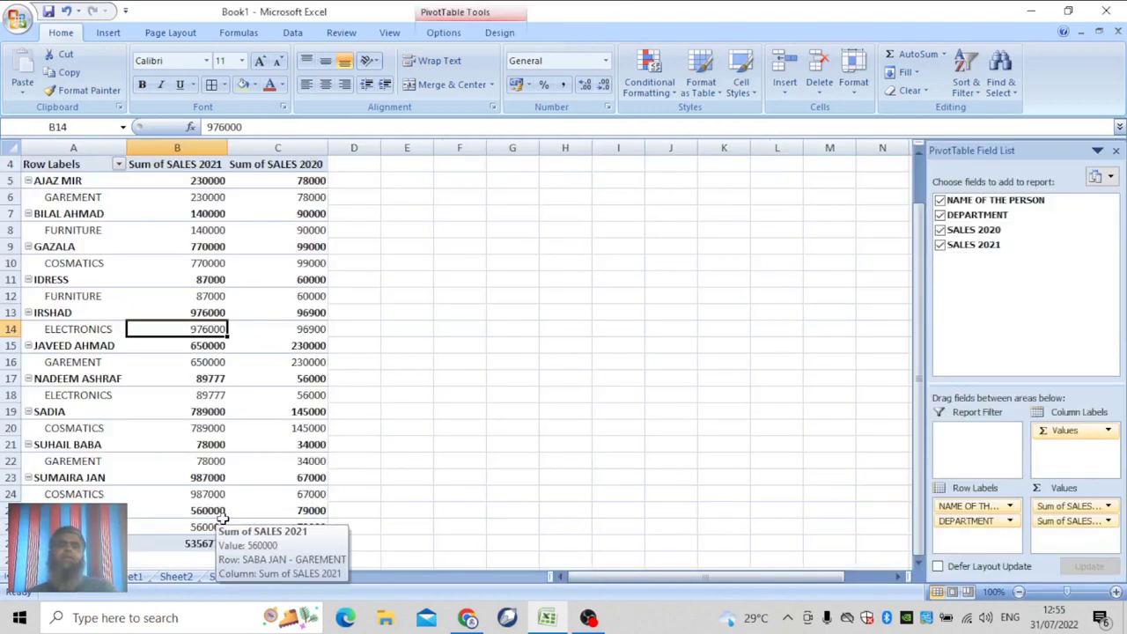
pyautogui.click(90, 407)
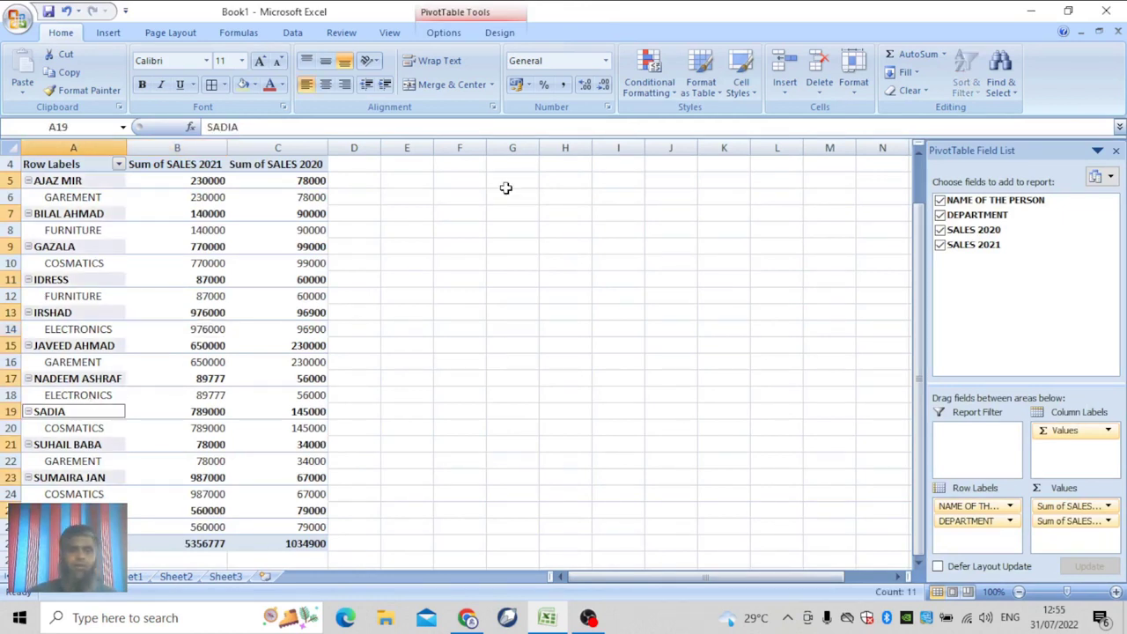
pyautogui.click(390, 32)
pyautogui.click(444, 32)
pyautogui.click(464, 93)
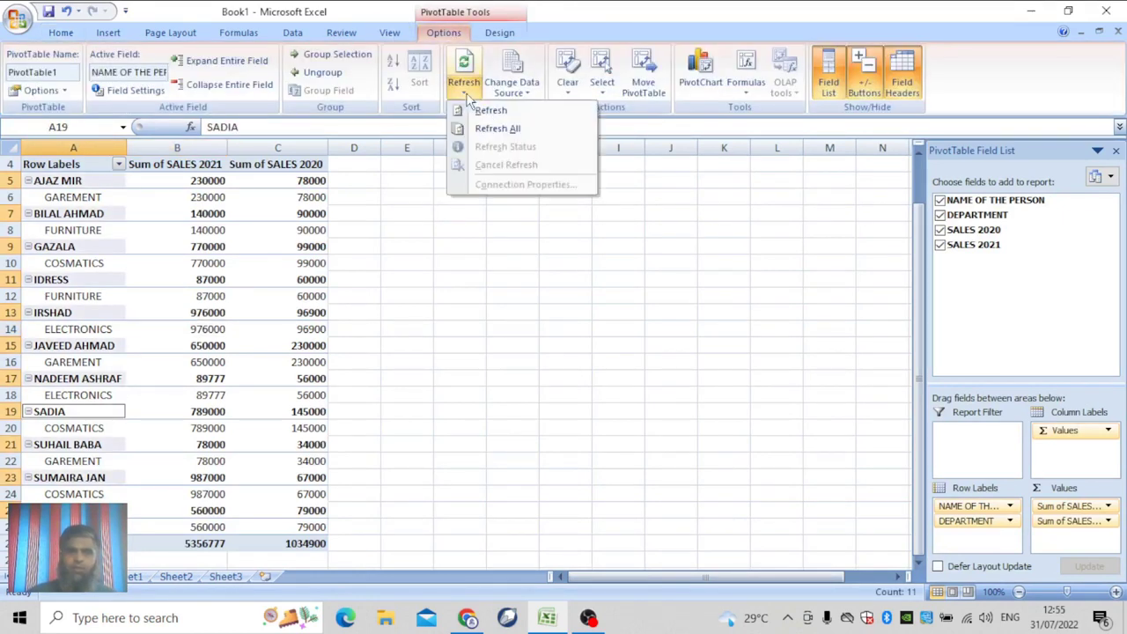
pyautogui.click(497, 128)
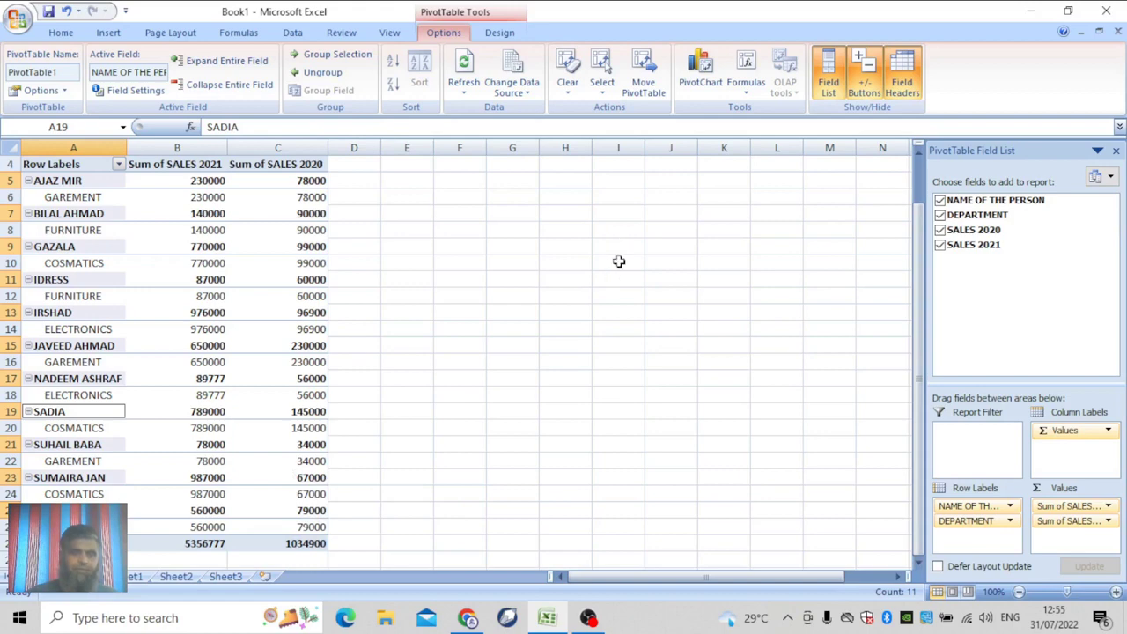
# Change the PivotTable data source to Sheet1!$A$1:$E$12, including the SALES 2022 column
pyautogui.click(528, 94)
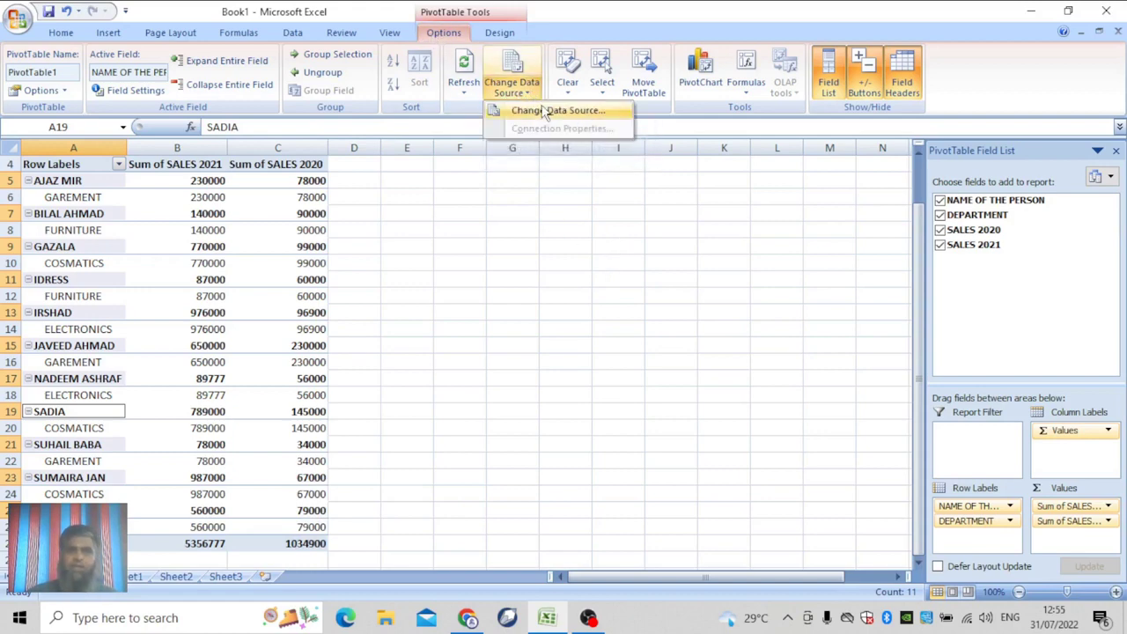
pyautogui.click(545, 112)
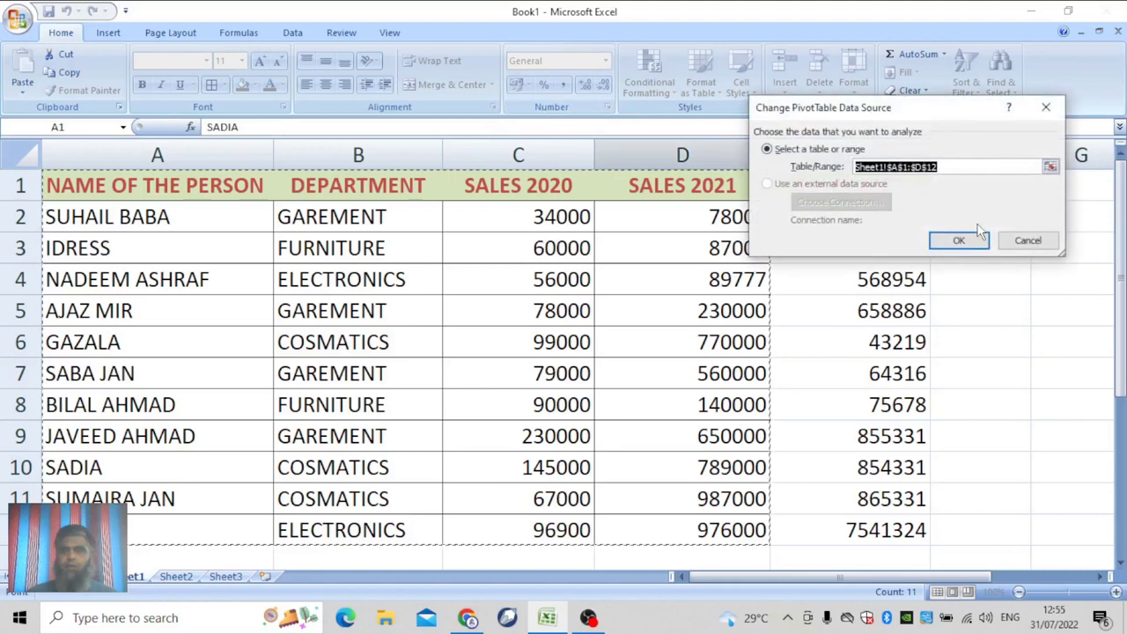
pyautogui.moveTo(73, 181); pyautogui.dragTo(811, 534)
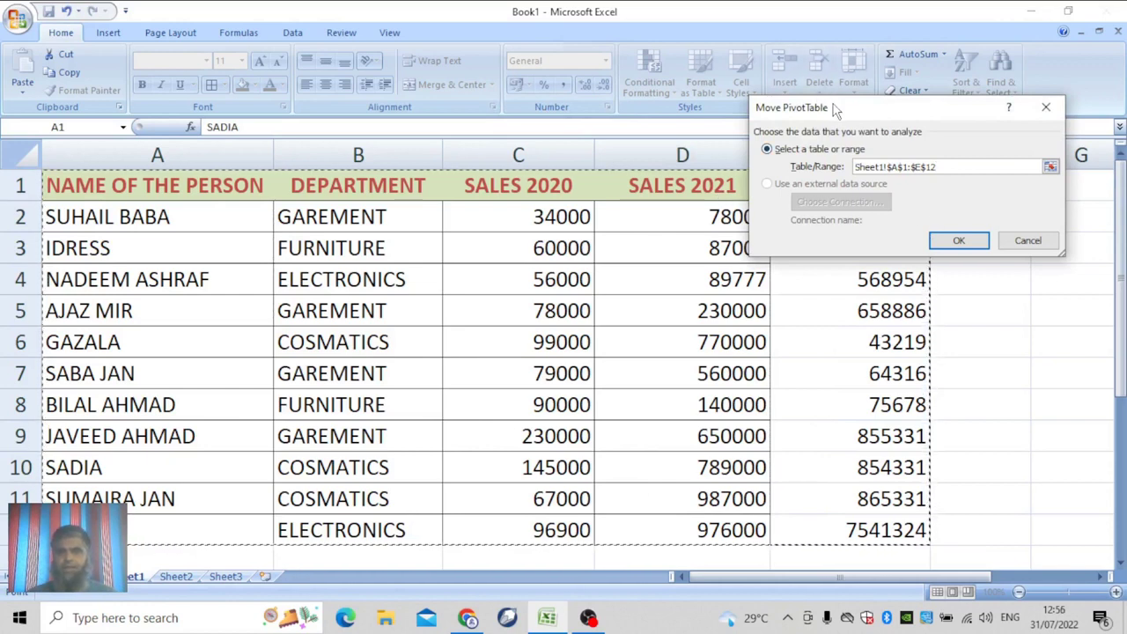
pyautogui.moveTo(834, 108); pyautogui.dragTo(743, 13)
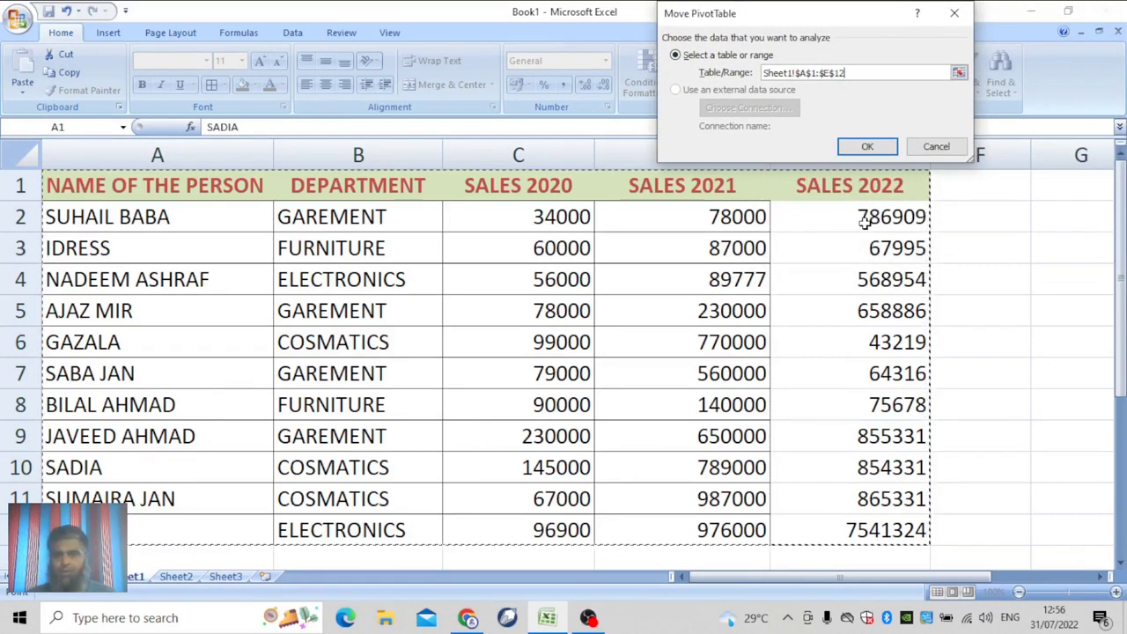
pyautogui.click(867, 146)
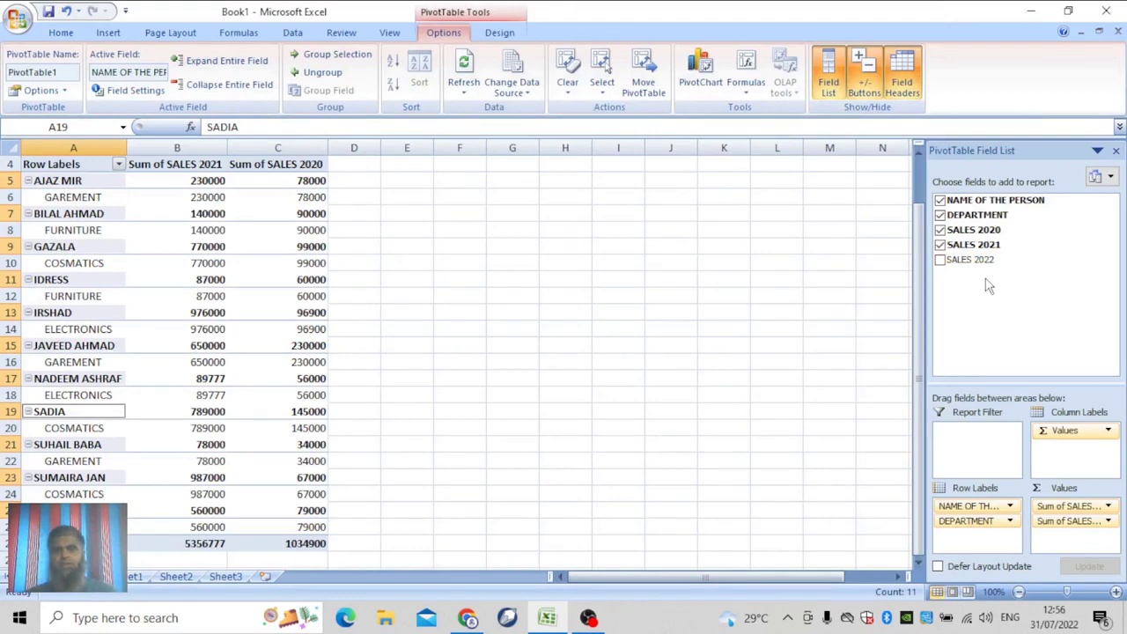
# Add Sum of SALES 2022 to the PivotTable, totalling 12382274, and check the other sheets
pyautogui.click(941, 261)
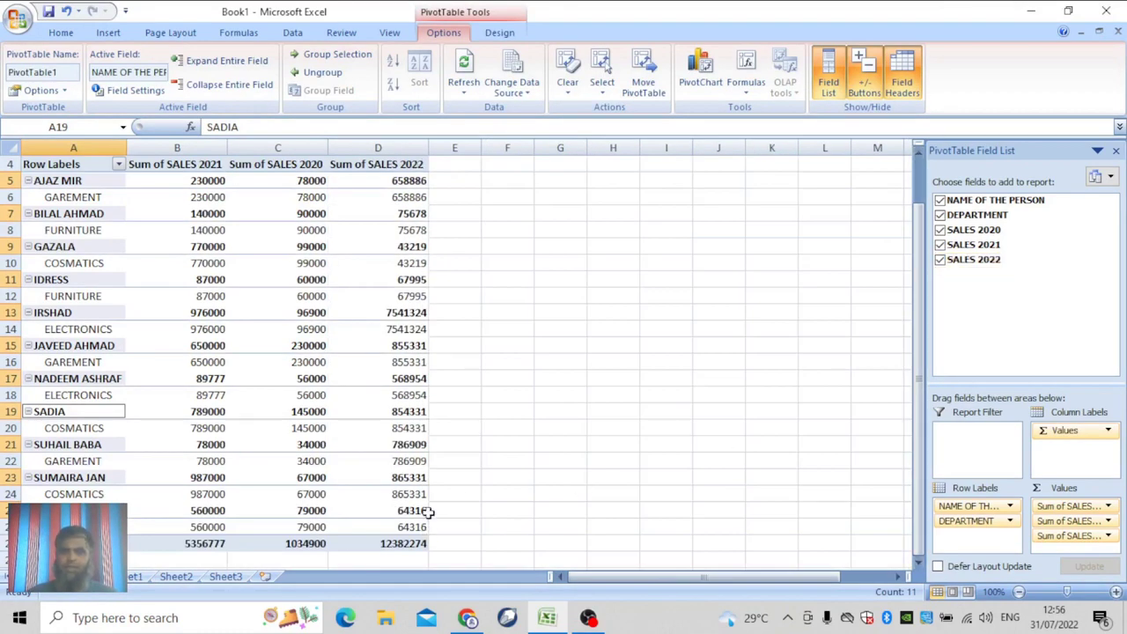
pyautogui.hotkey('ctrl', 'pagedown')
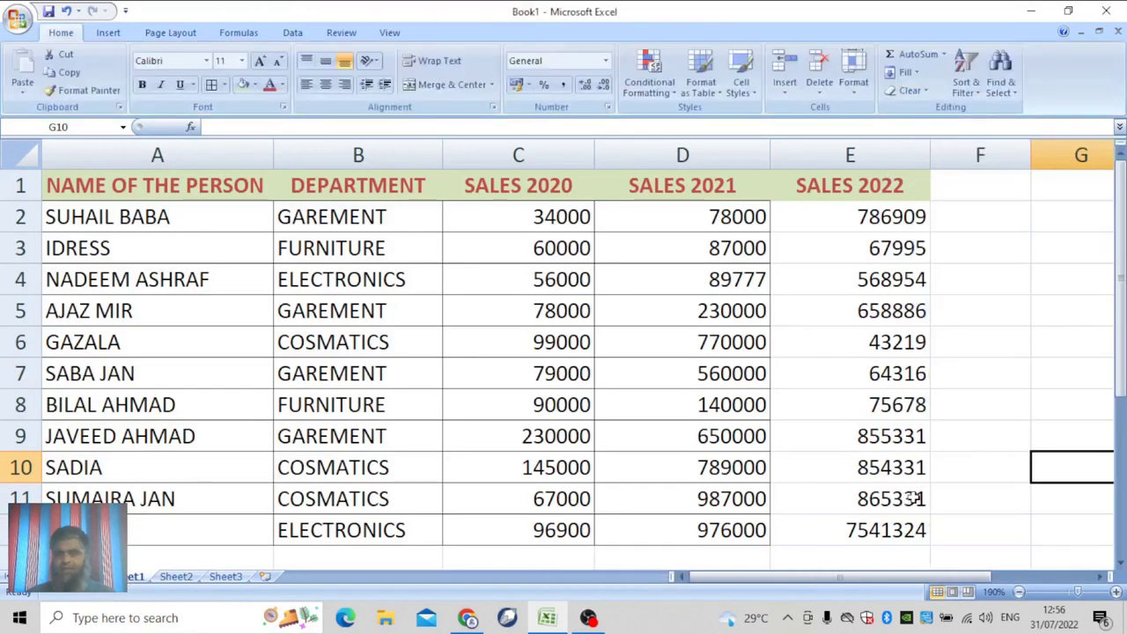
pyautogui.click(176, 576)
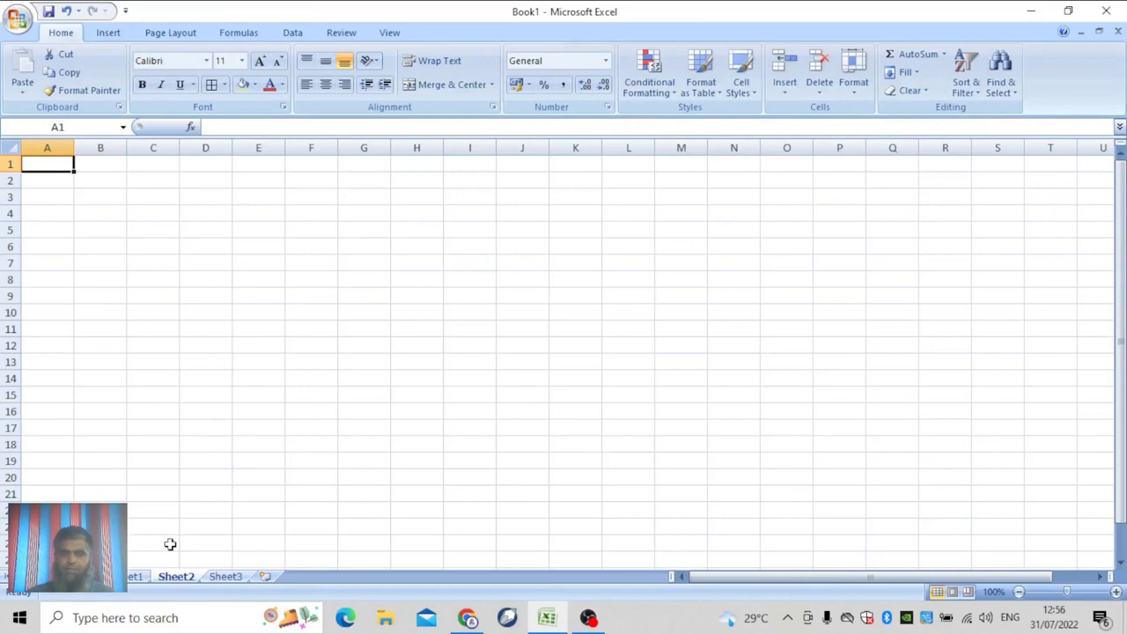
pyautogui.click(134, 577)
pyautogui.click(93, 576)
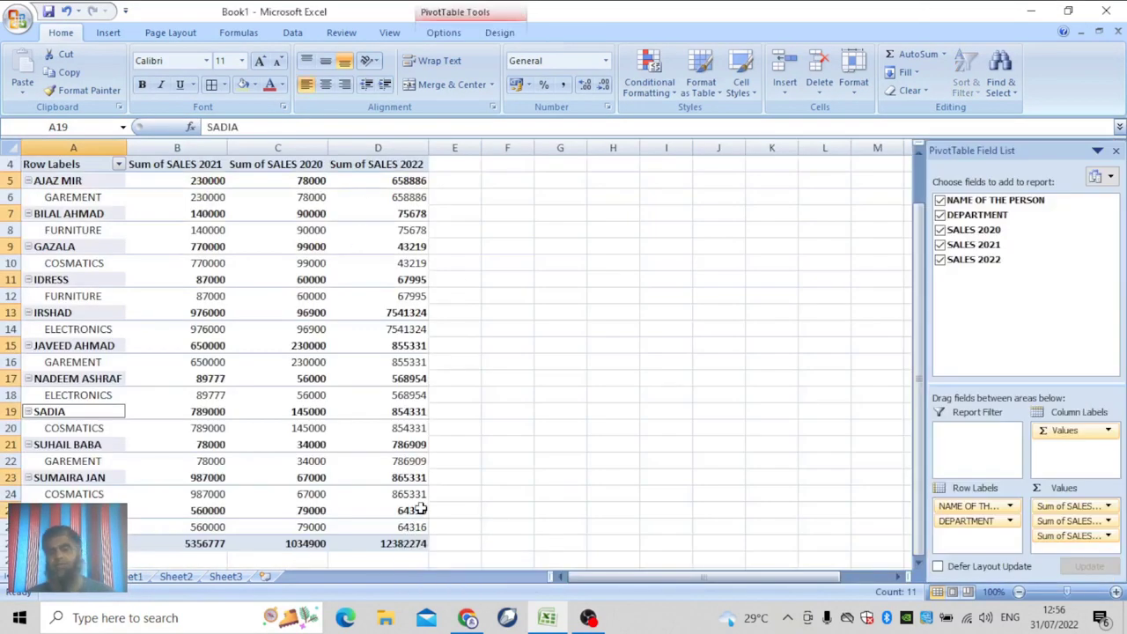
pyautogui.moveTo(408, 510)
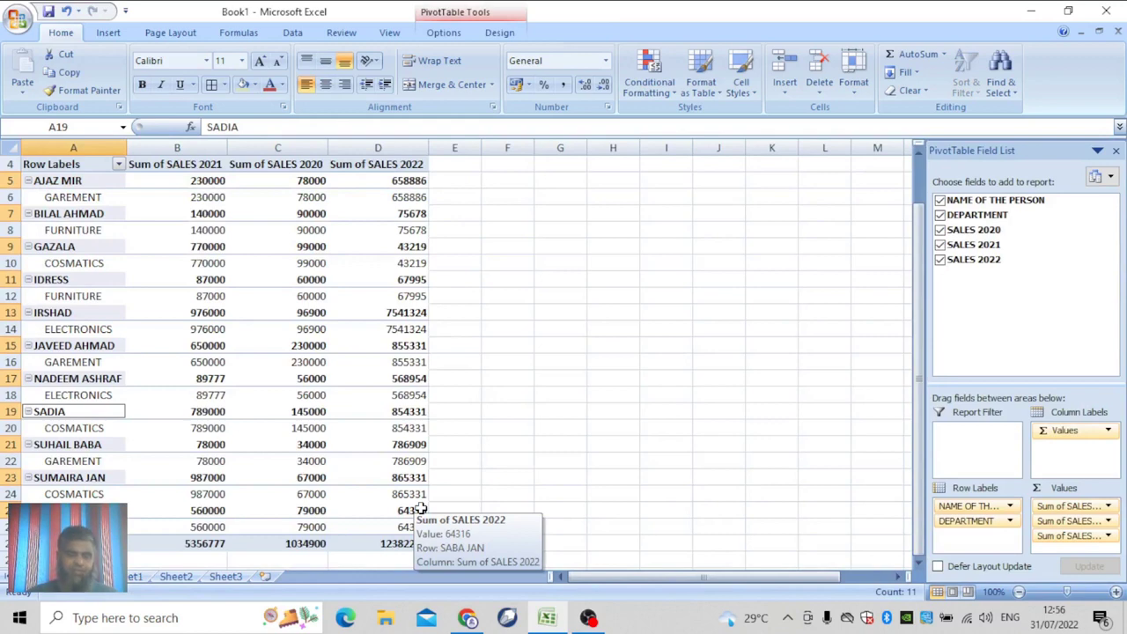
pyautogui.click(132, 576)
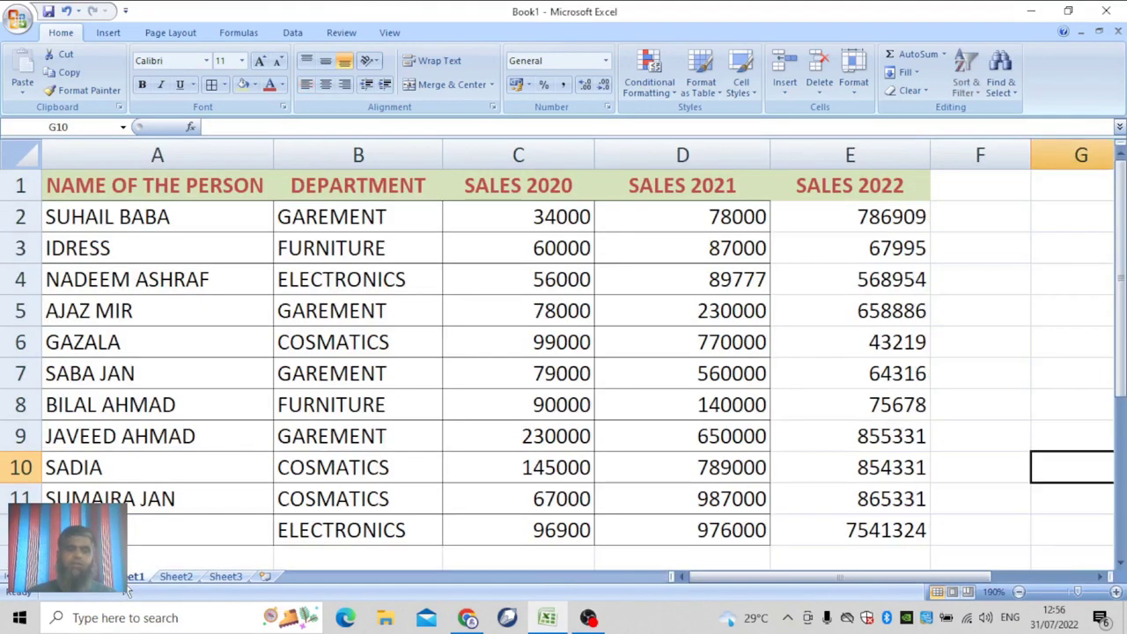
pyautogui.click(88, 577)
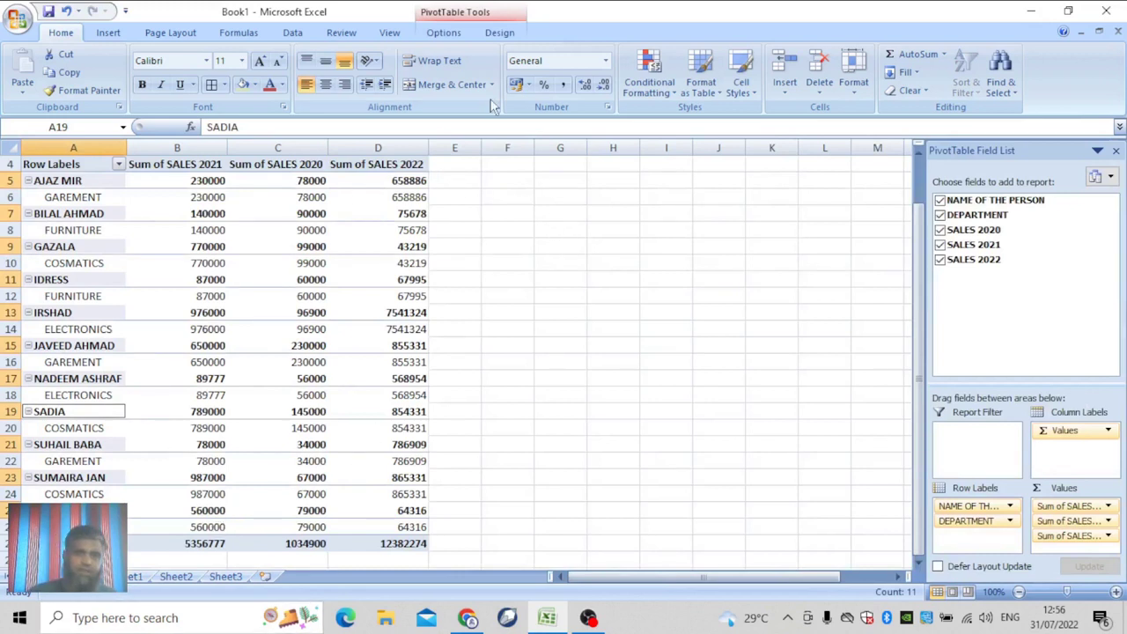
pyautogui.click(449, 32)
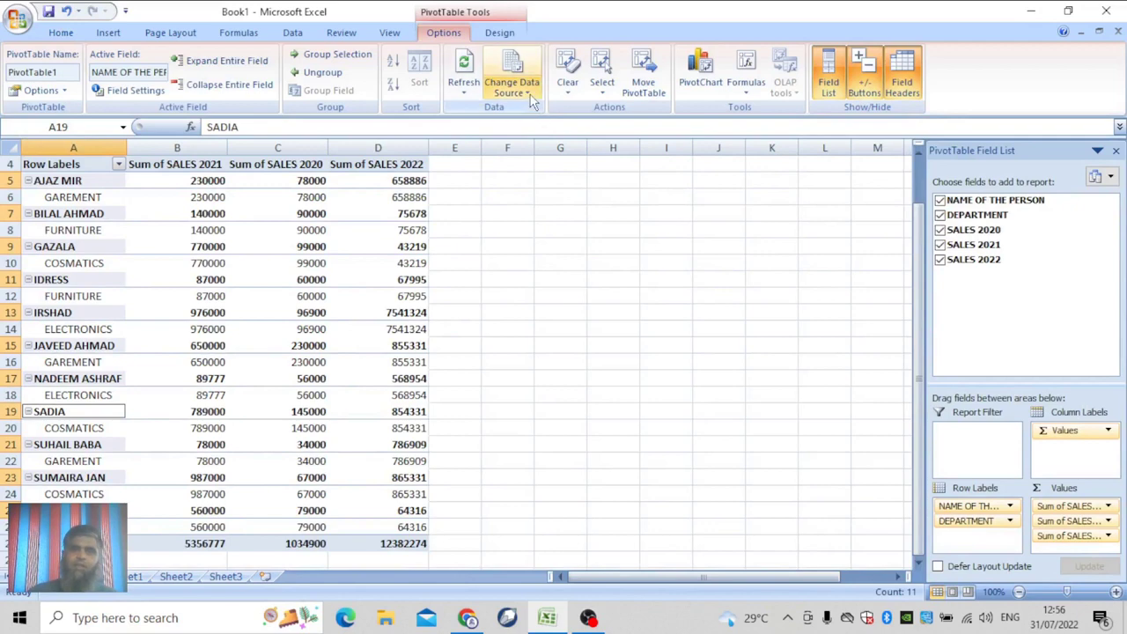
pyautogui.click(473, 361)
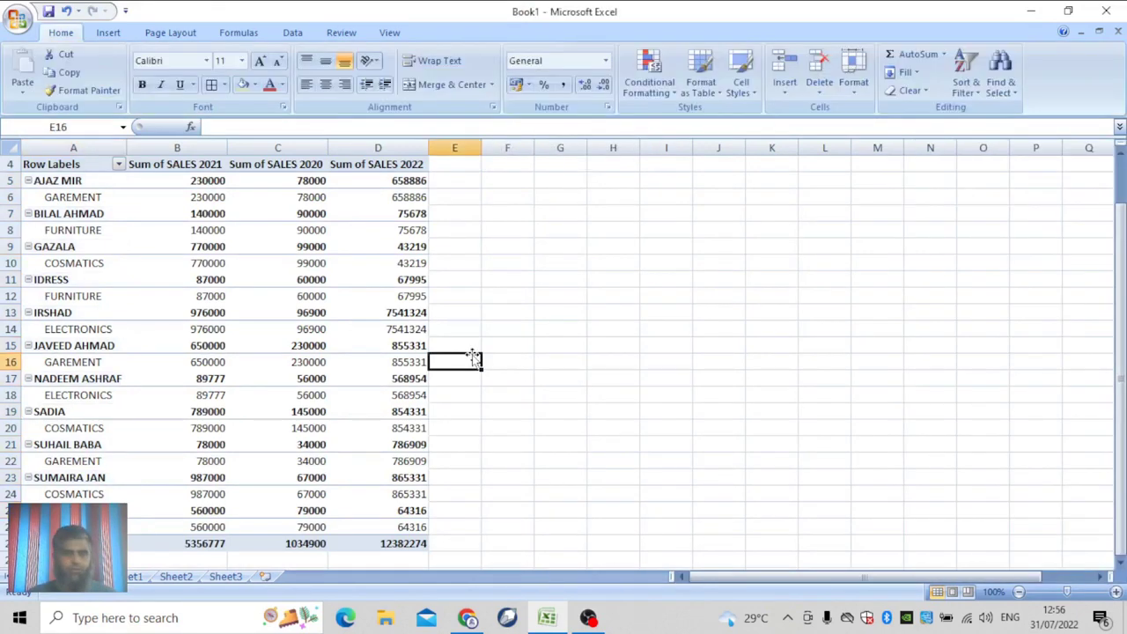
pyautogui.click(274, 297)
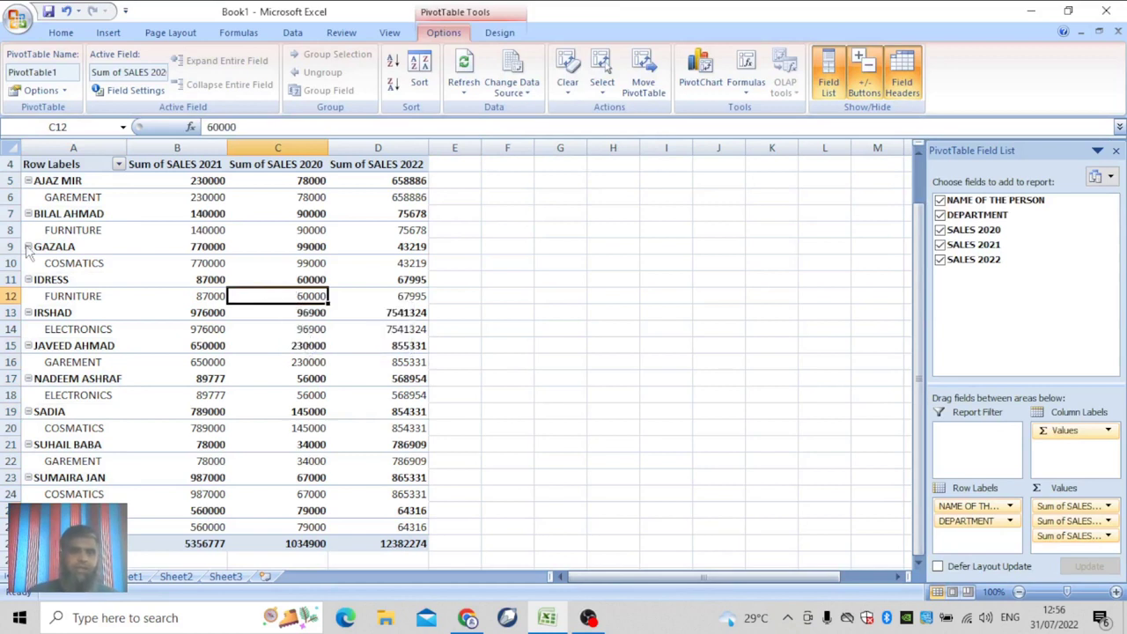
# Select the PivotTable range A4:D27 and Clear All its fields
pyautogui.moveTo(25, 165); pyautogui.dragTo(421, 548)
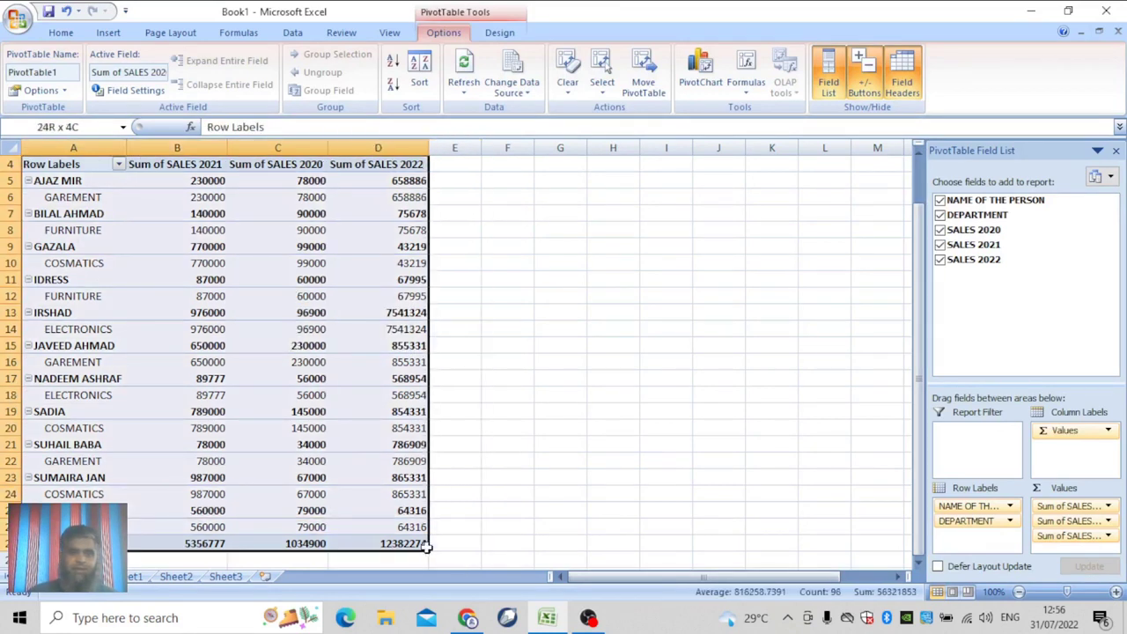
pyautogui.click(568, 72)
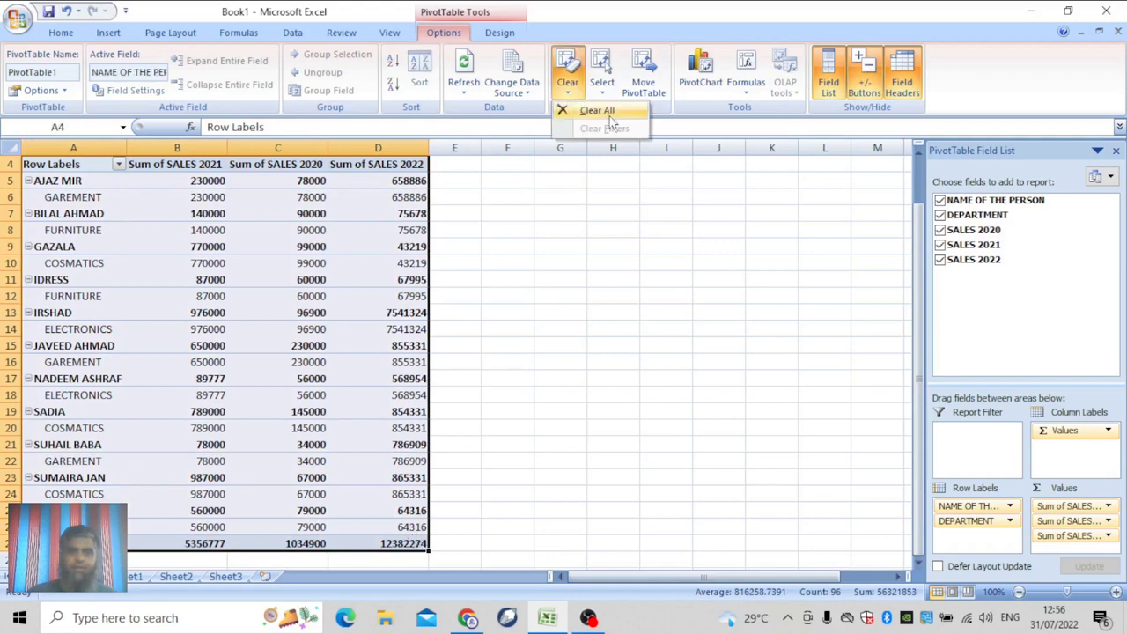
pyautogui.click(600, 110)
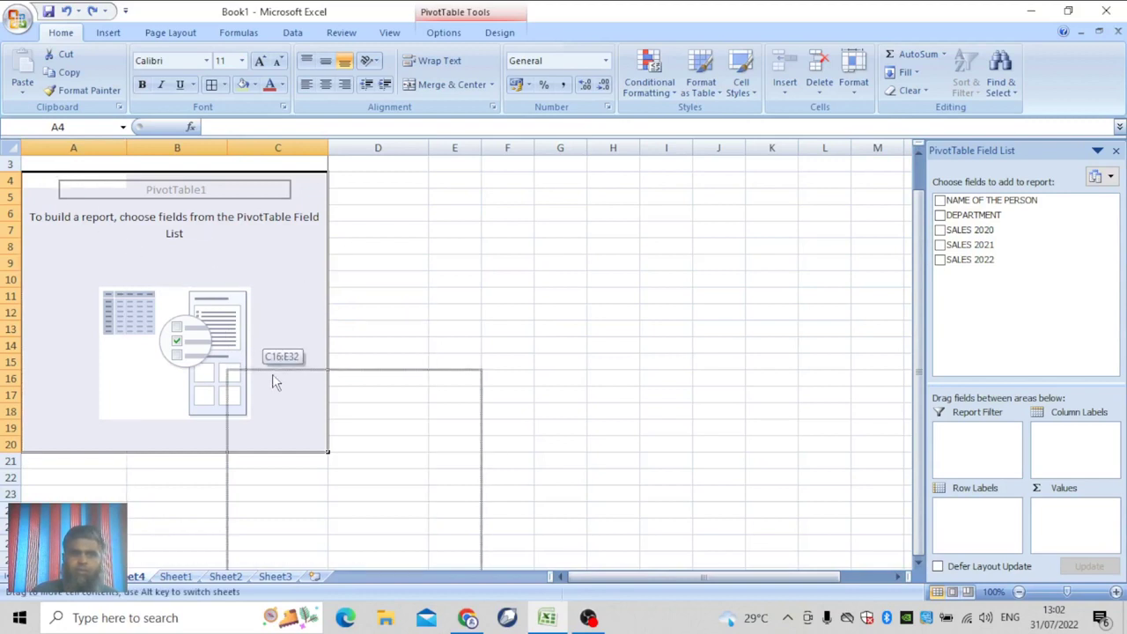
# Attempt to move and clear the pivot cells, dismiss the errors, then select A3:D22
pyautogui.moveTo(57, 174); pyautogui.dragTo(156, 207)
pyautogui.click(565, 376)
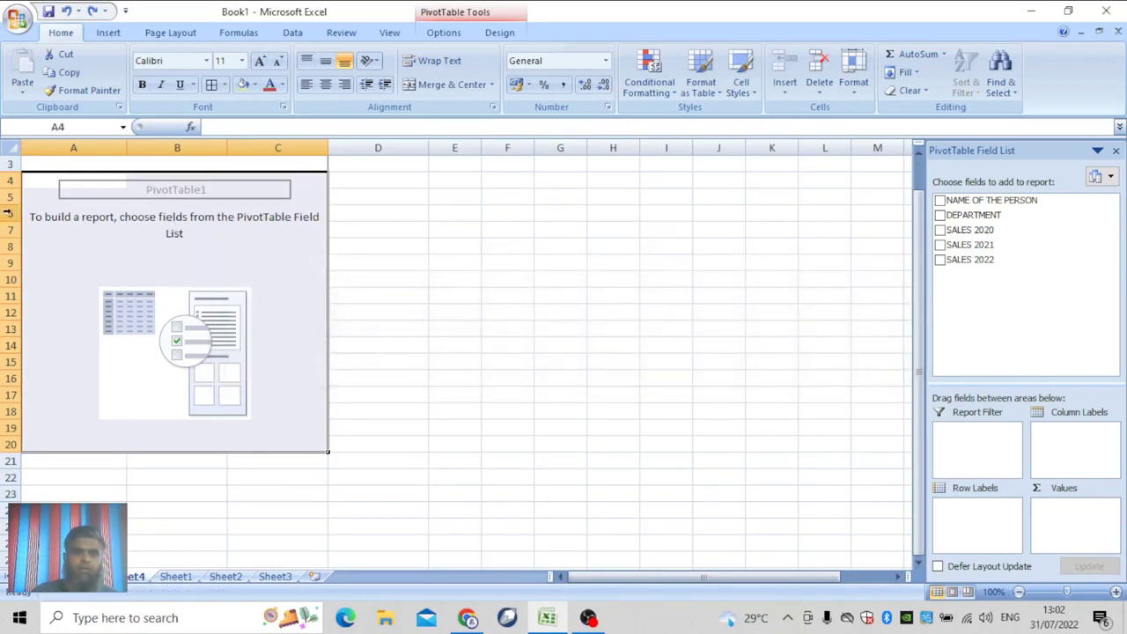
pyautogui.moveTo(30, 181)
pyautogui.mouseDown()
pyautogui.moveTo(214, 342)
pyautogui.moveTo(294, 443)
pyautogui.mouseUp()
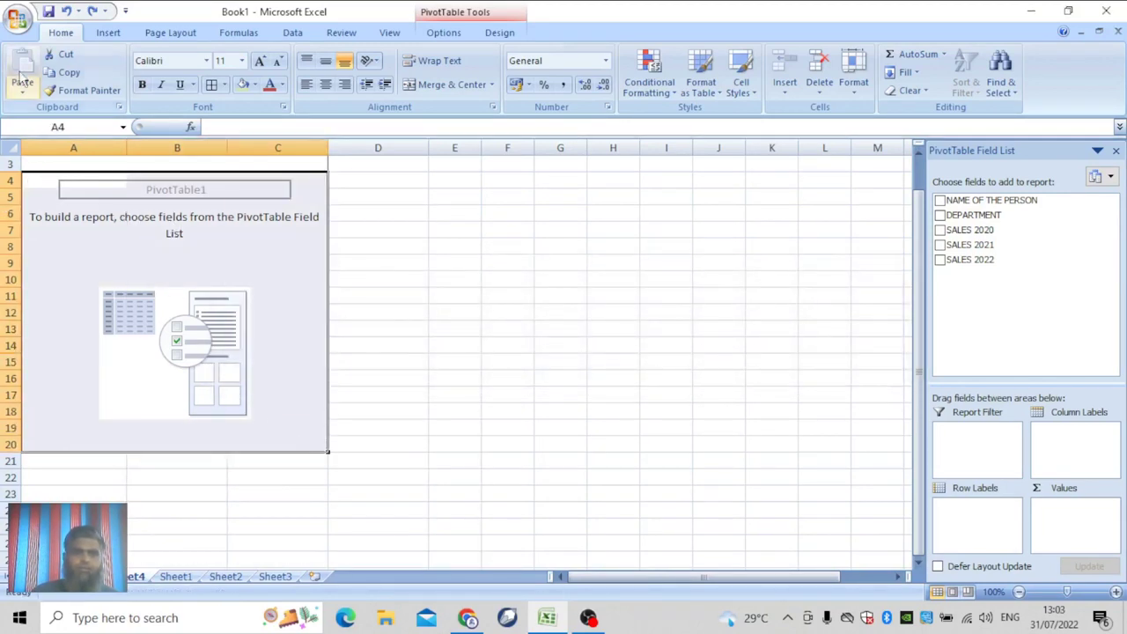
pyautogui.click(913, 90)
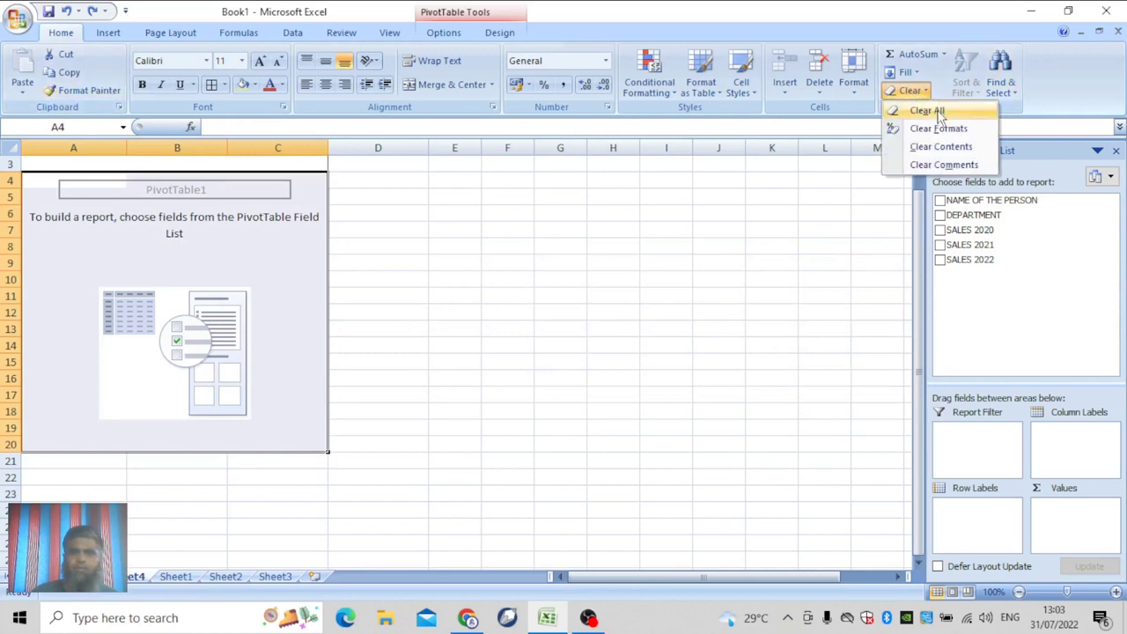
pyautogui.click(920, 108)
pyautogui.click(564, 376)
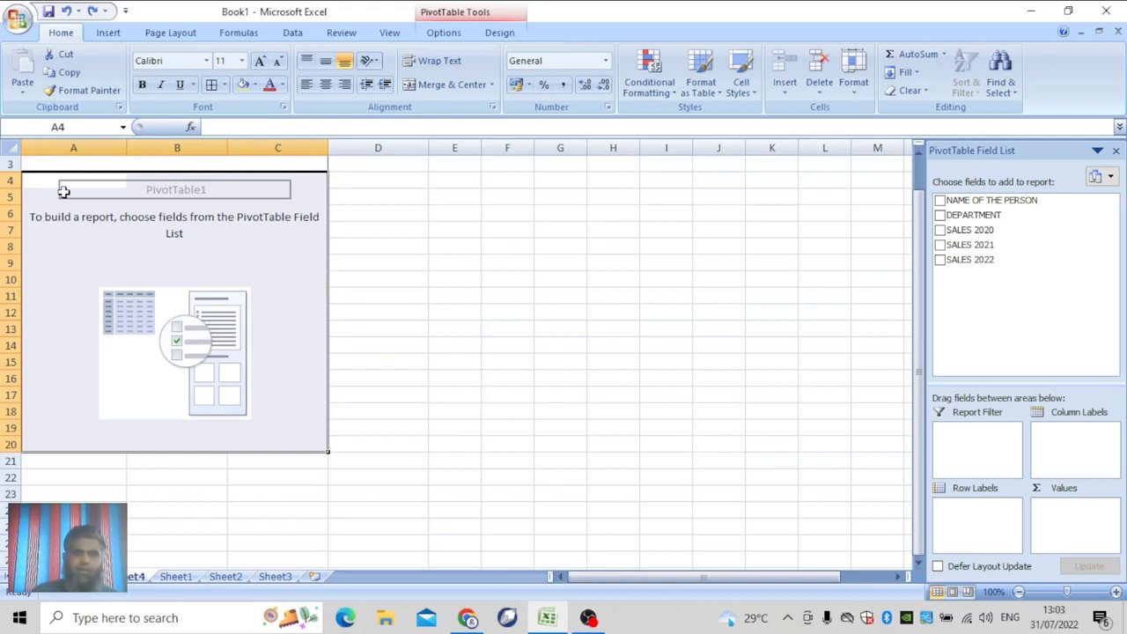
pyautogui.moveTo(63, 191); pyautogui.dragTo(191, 220)
pyautogui.click(559, 294)
pyautogui.click(74, 167)
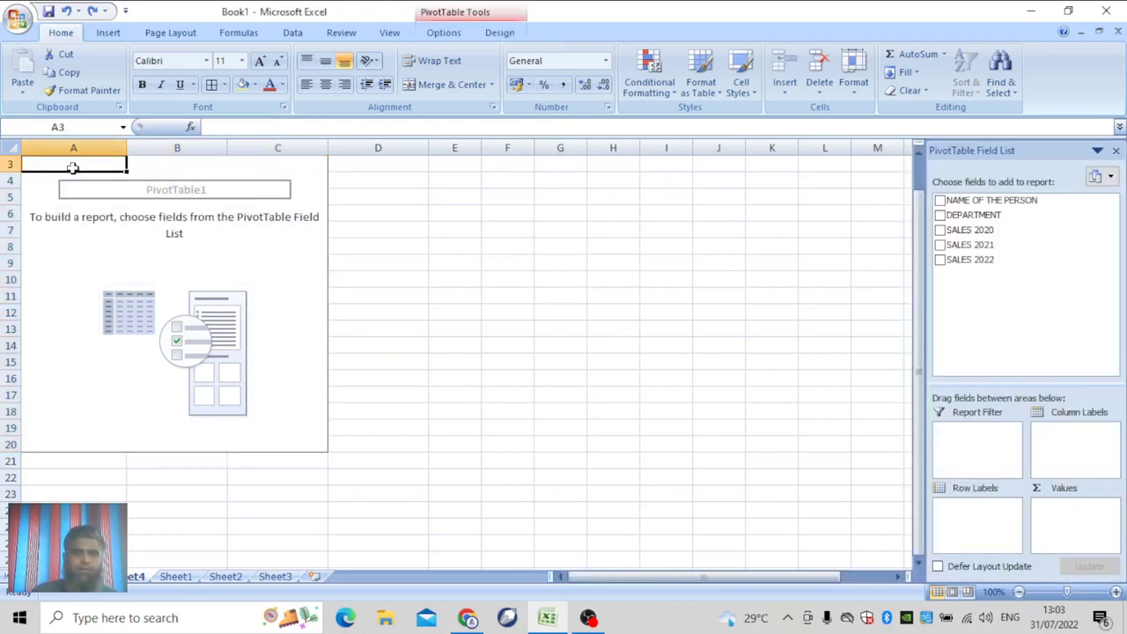
pyautogui.moveTo(48, 167)
pyautogui.mouseDown()
pyautogui.moveTo(351, 474)
pyautogui.moveTo(323, 451)
pyautogui.mouseUp()
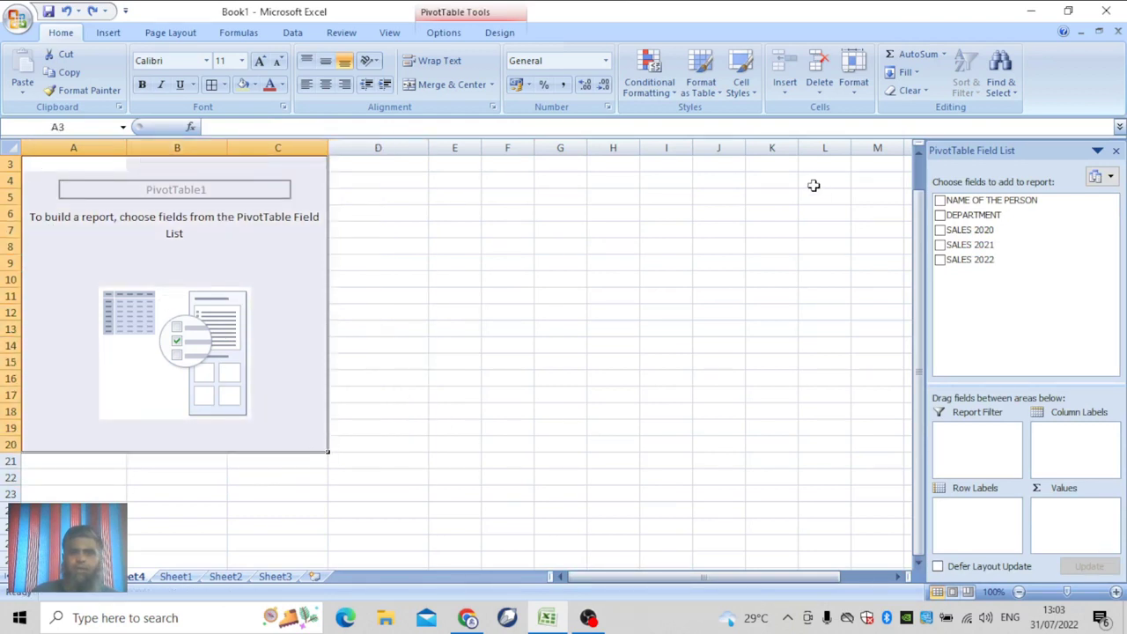
pyautogui.click(444, 33)
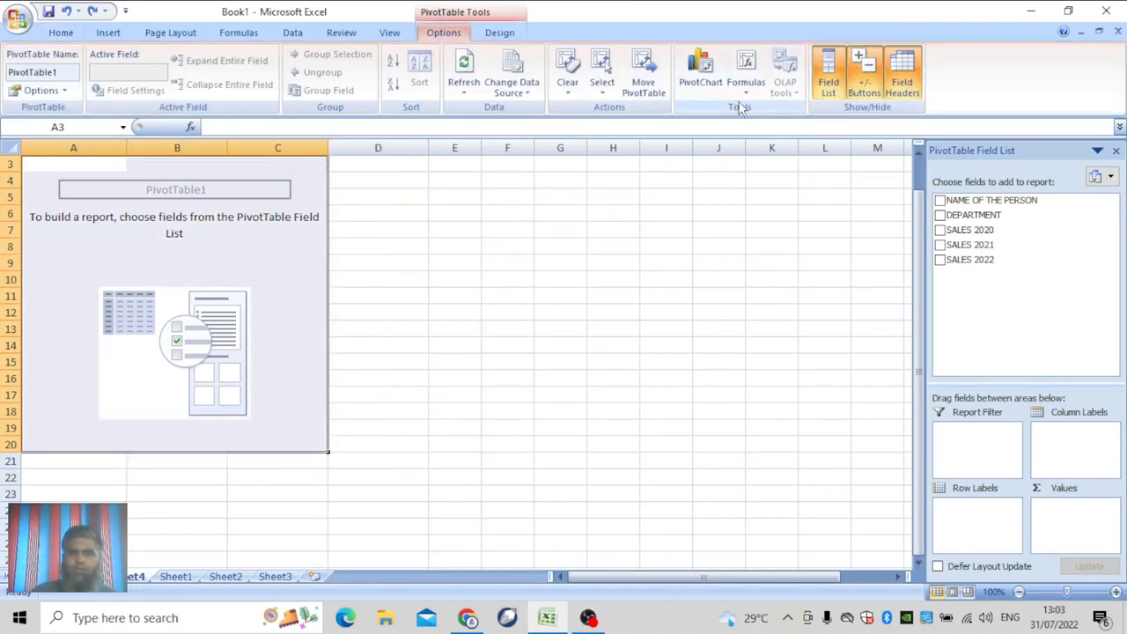
# Keep the pivot at A3, then select A3:C20 and Clear All to delete the PivotTable
pyautogui.click(644, 81)
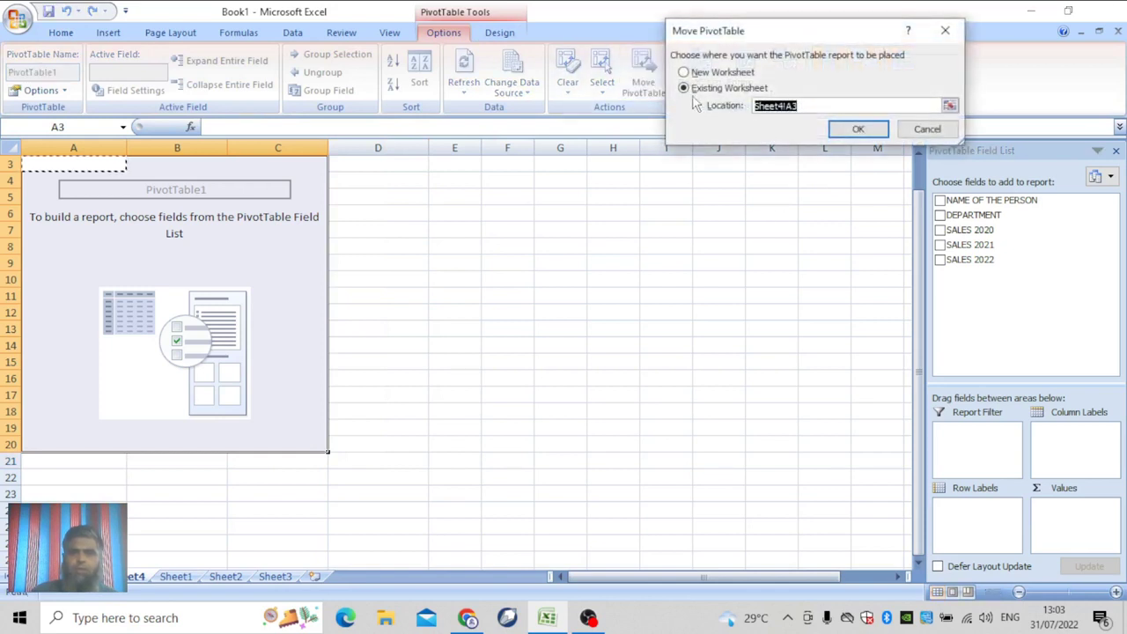
pyautogui.click(861, 132)
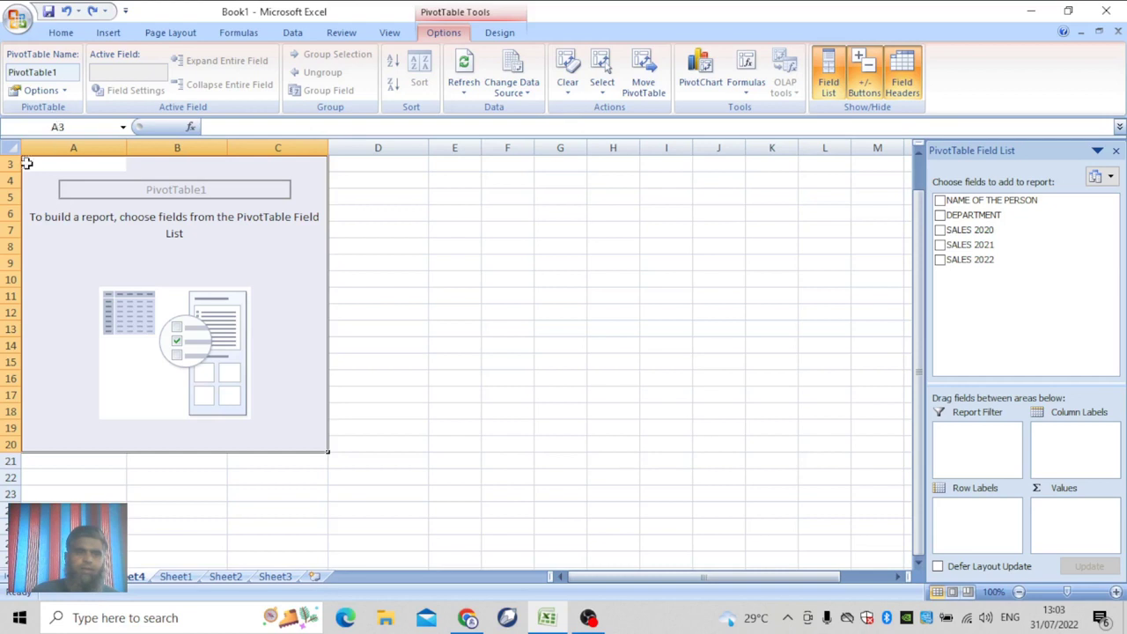
pyautogui.moveTo(27, 164); pyautogui.dragTo(290, 446)
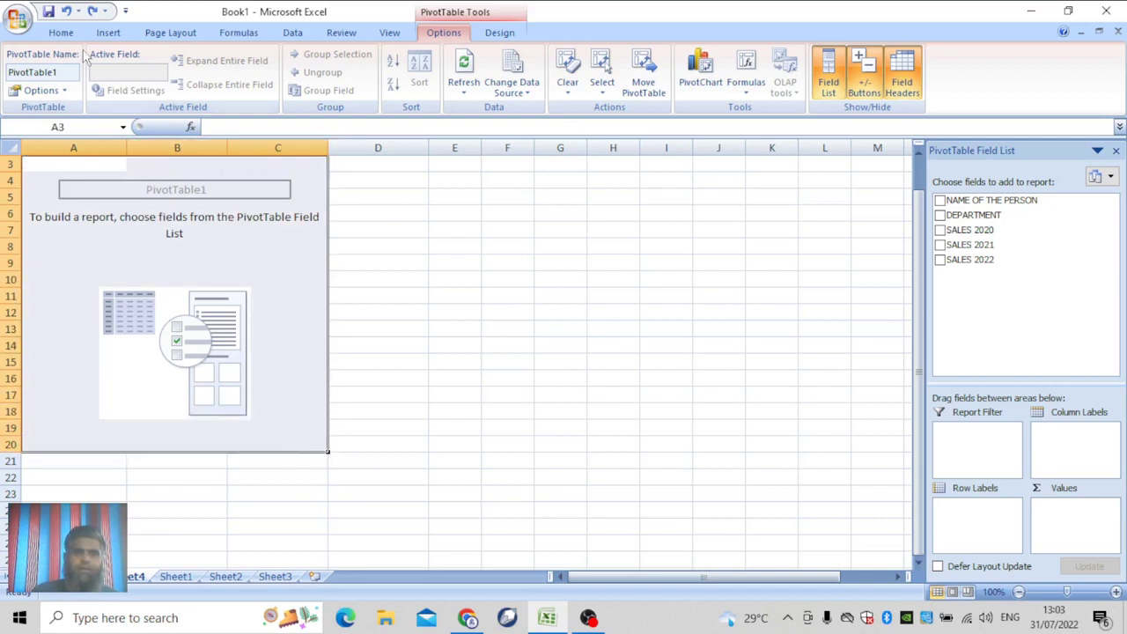
pyautogui.click(61, 33)
pyautogui.click(910, 92)
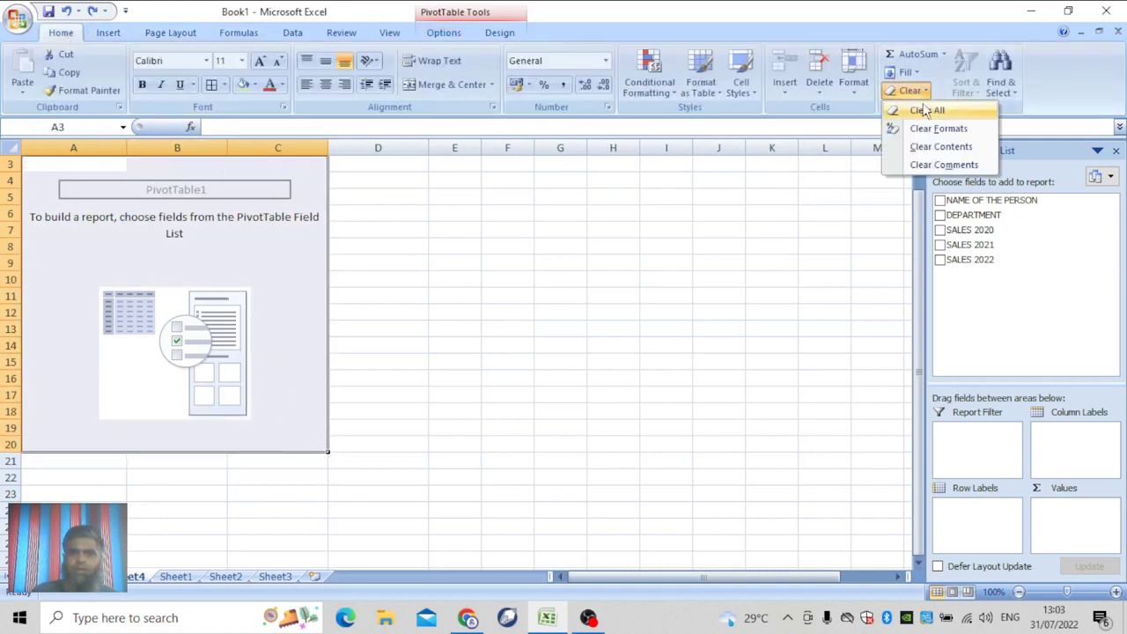
pyautogui.click(922, 109)
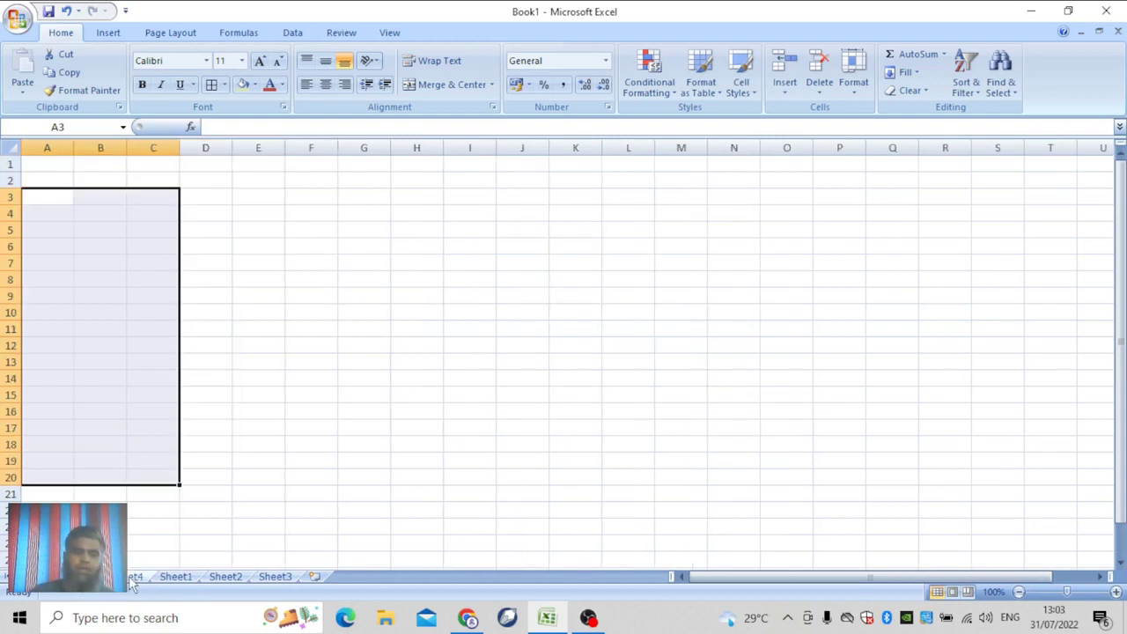
# Switch to Sheet1 to view the sales table with its SALES 2020–2022 columns
pyautogui.click(175, 576)
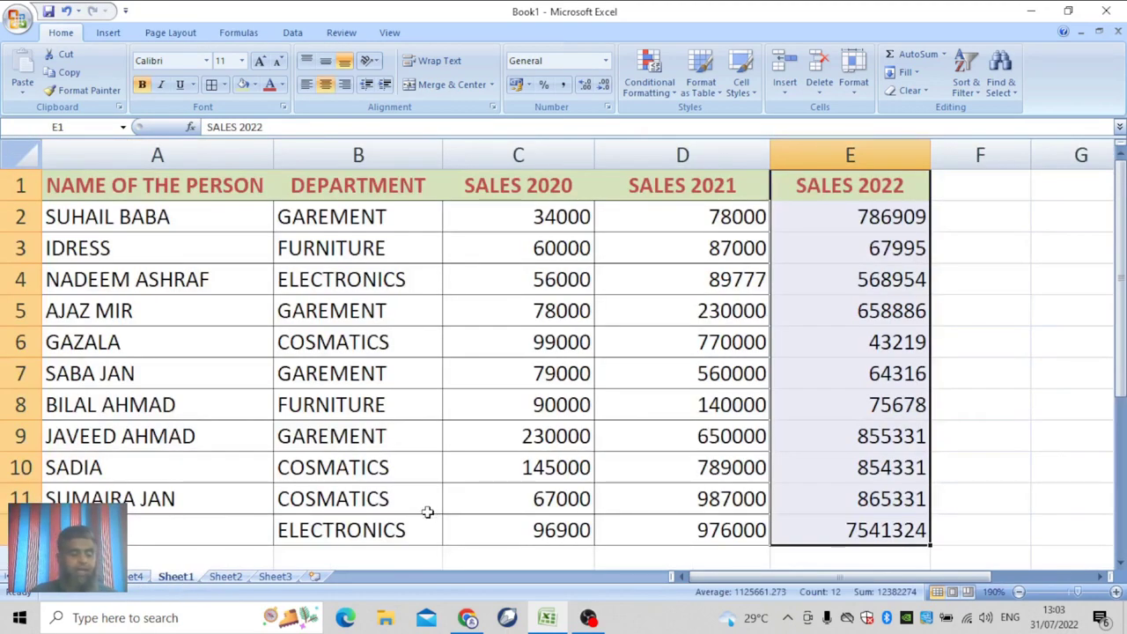